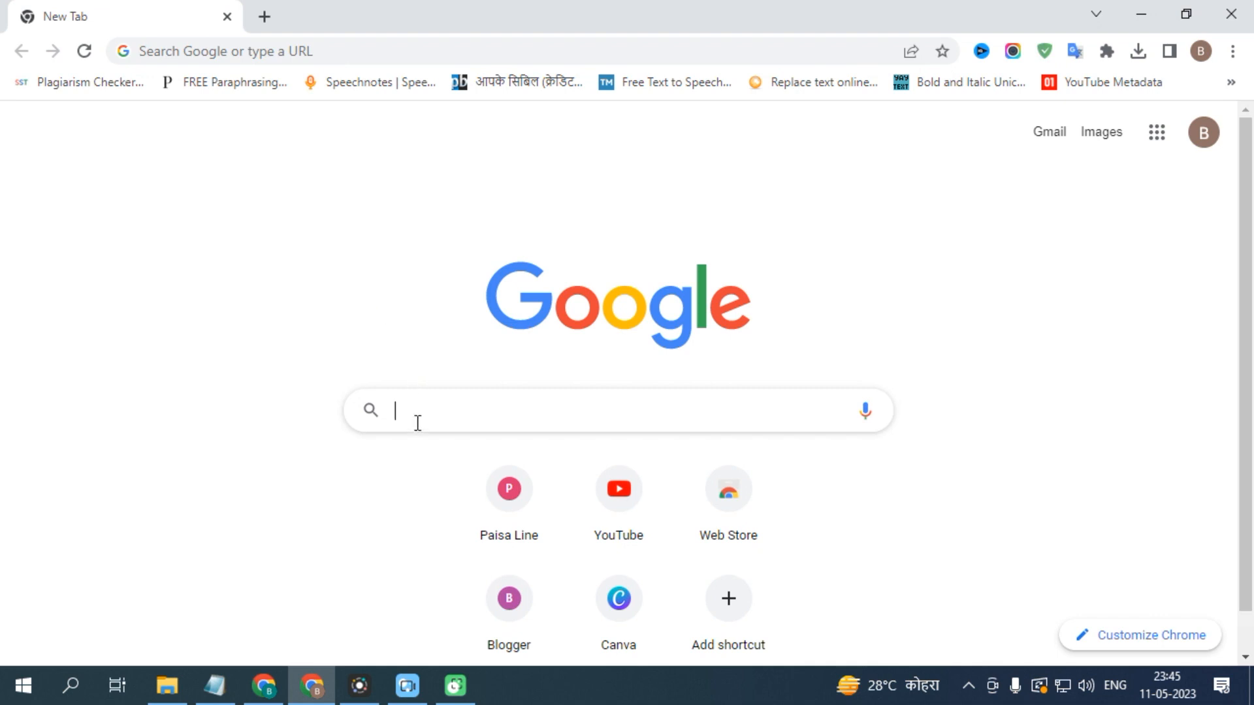
# Search Google for "kreadoai" and open the kreadoai.com website from the results.
pyautogui.write('kre')
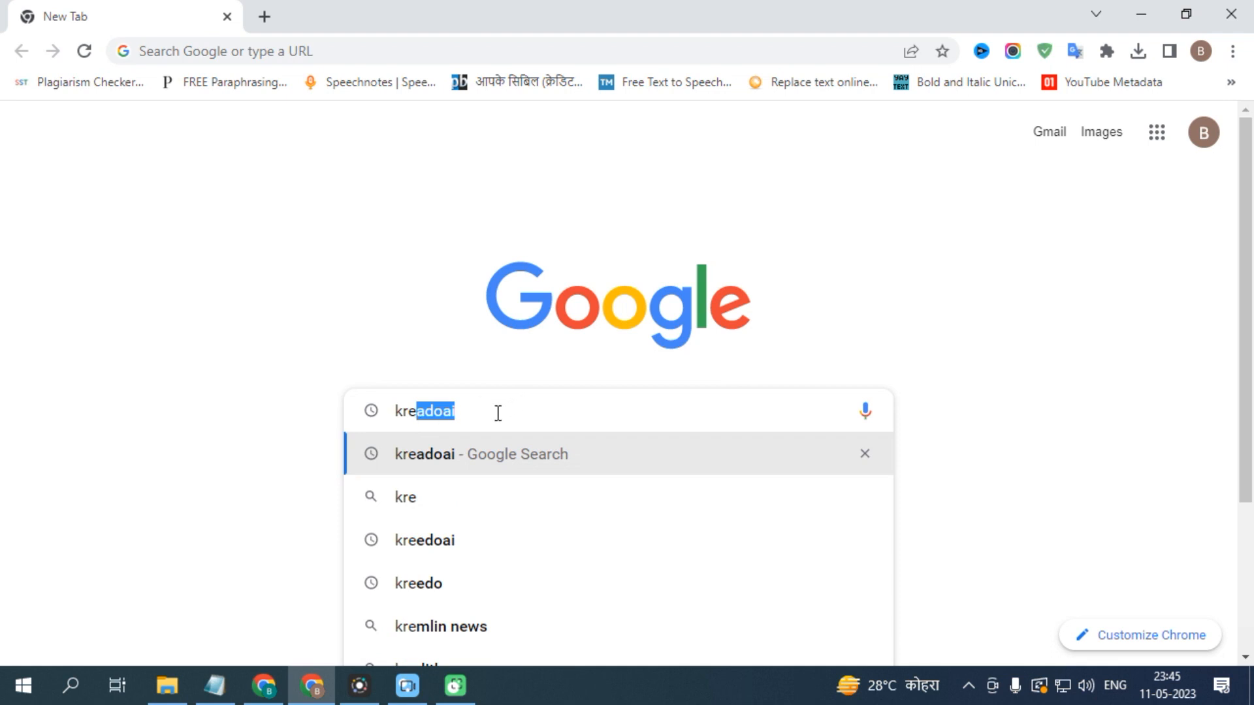
pyautogui.press('Return')
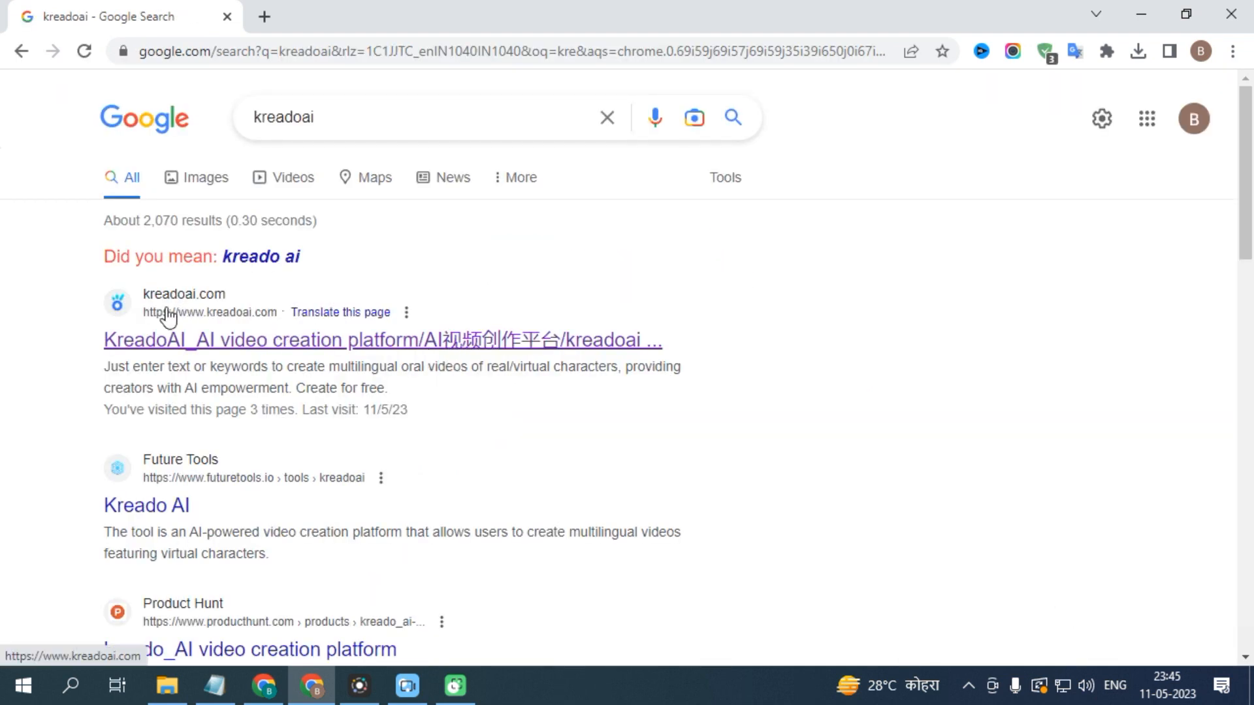
pyautogui.click(244, 347)
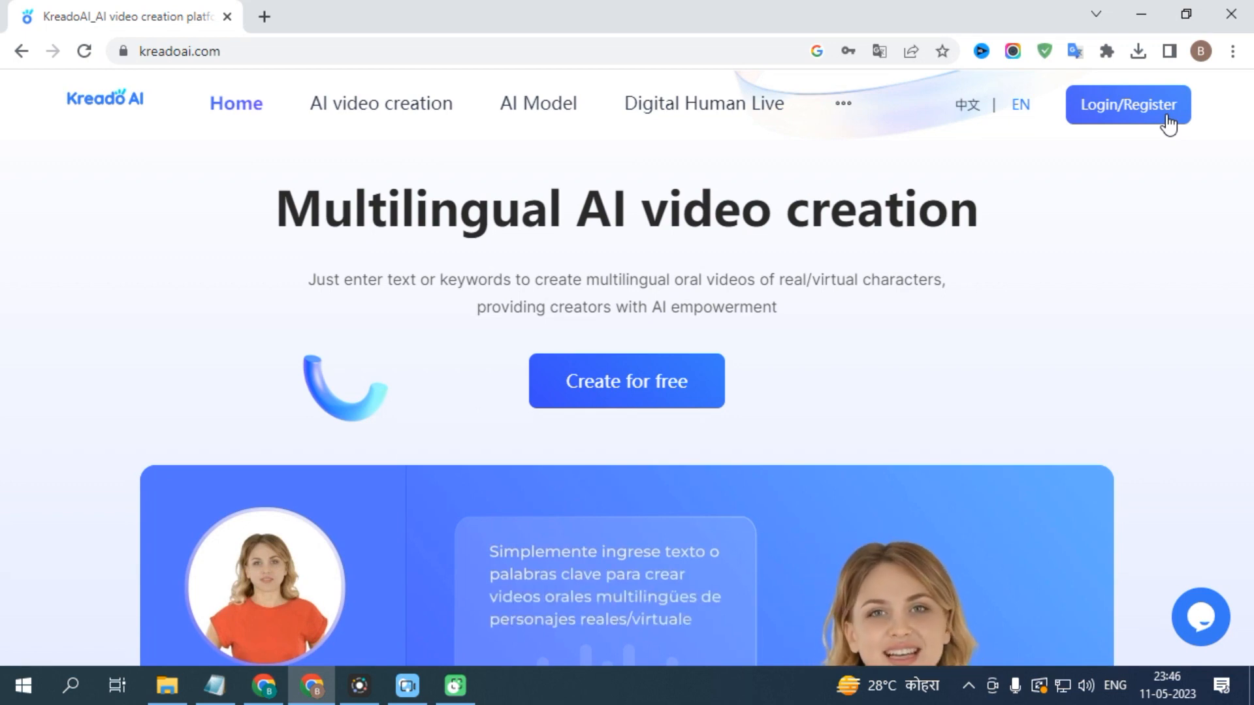
# View the Kreado AI login and account registration forms, and return to the site's home.
pyautogui.click(1134, 114)
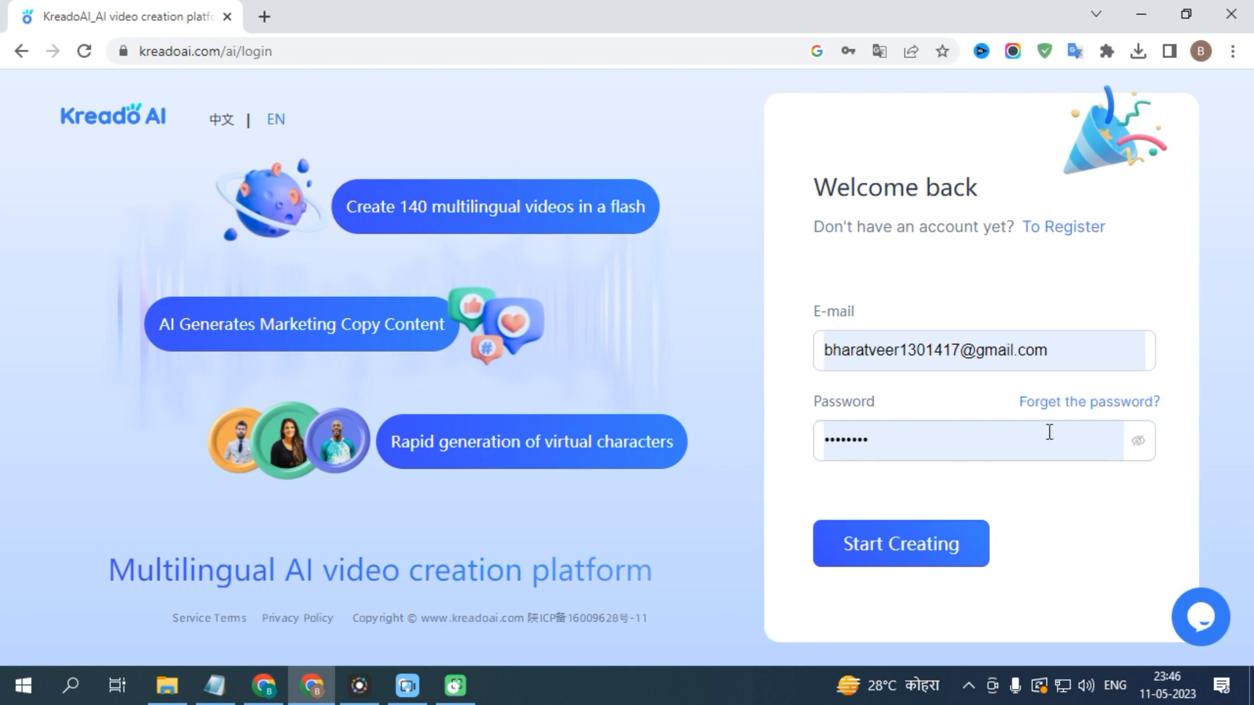
pyautogui.click(1063, 232)
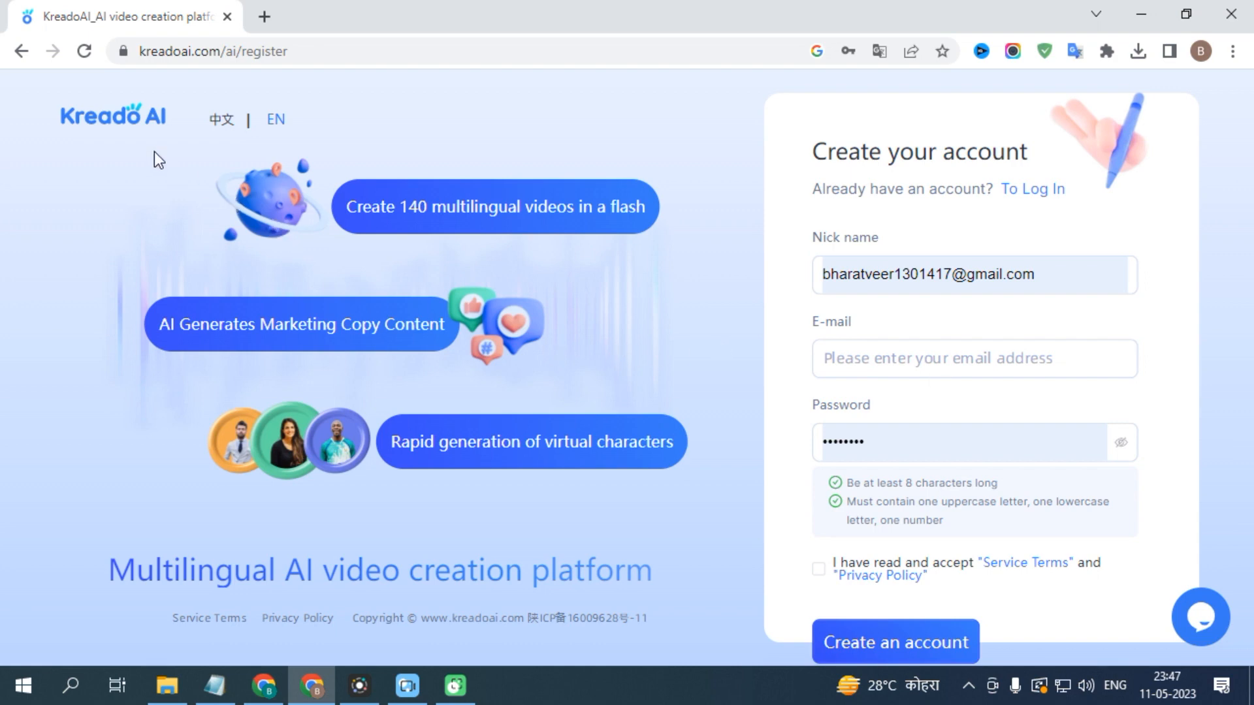
pyautogui.click(134, 119)
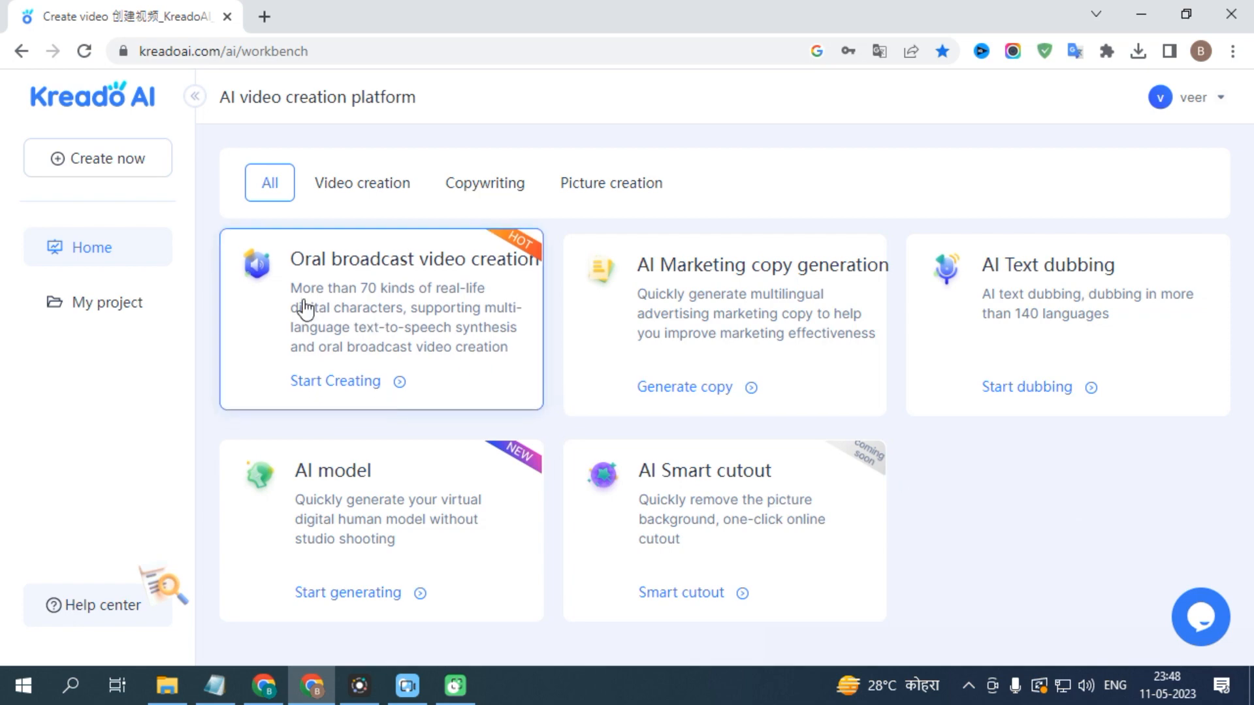
# Start an oral broadcast video creation and select the long-haired female virtual character in the light blue dress.
pyautogui.click(374, 312)
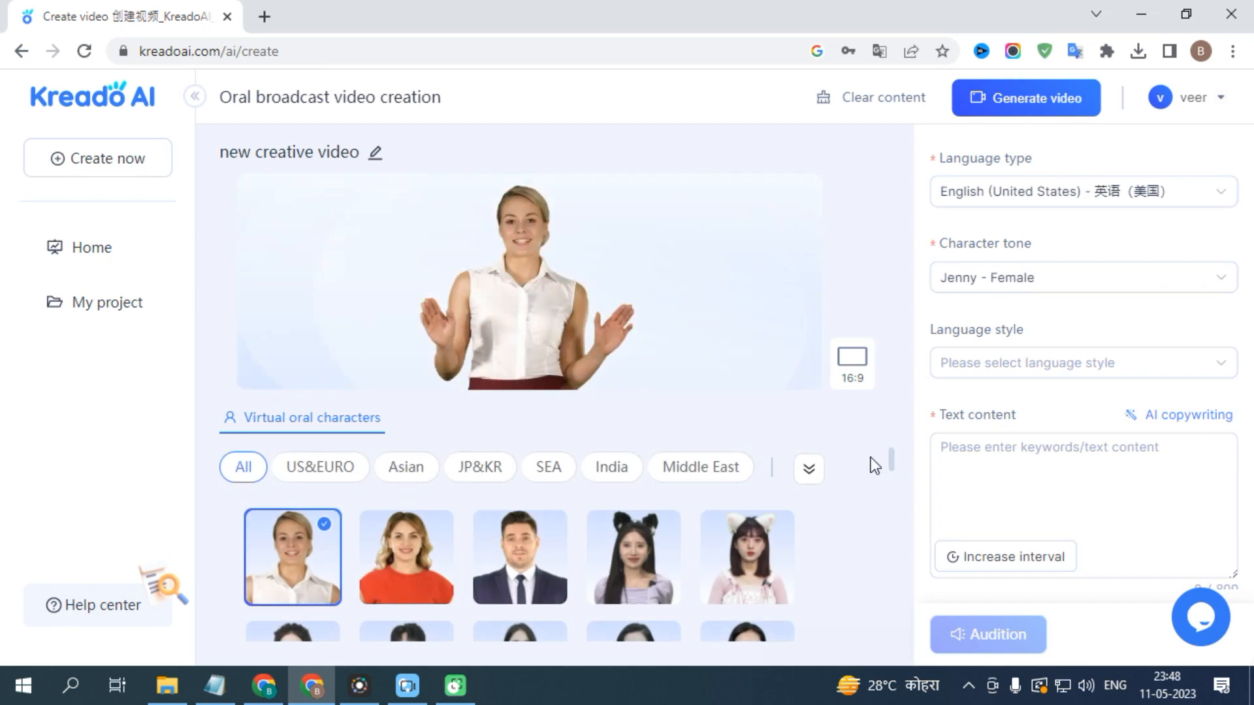
pyautogui.scroll(-5, 712, 516)
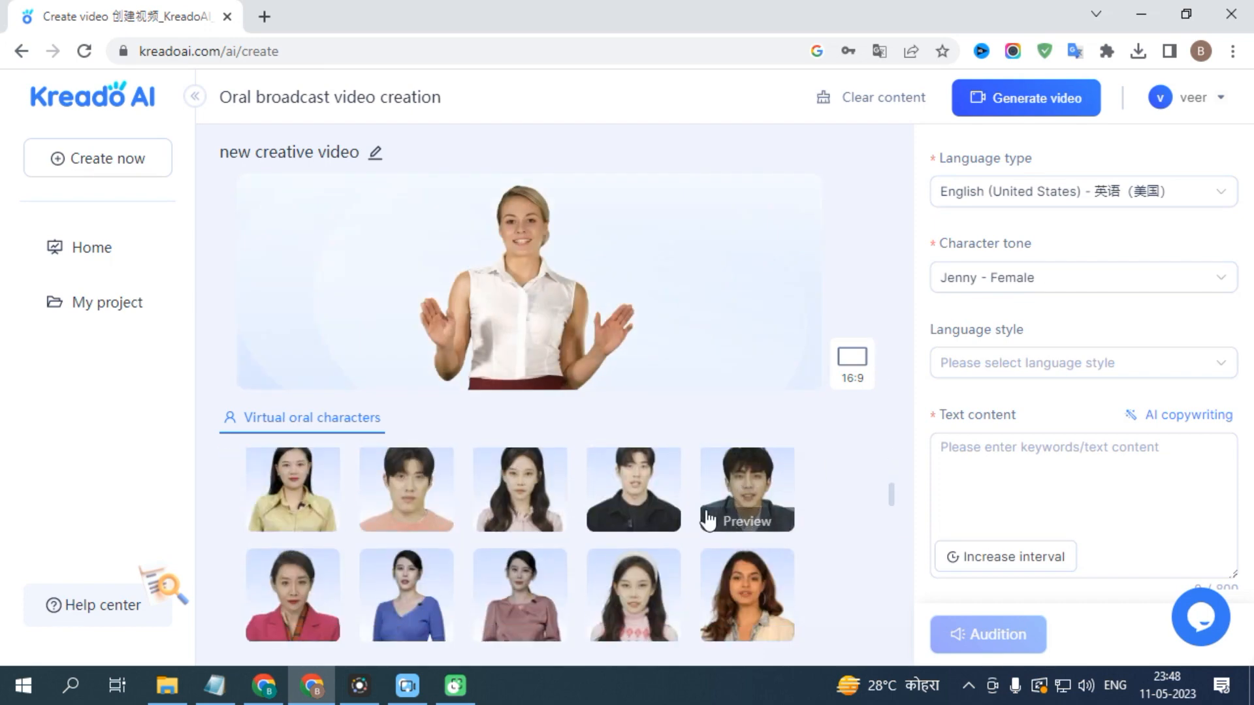
pyautogui.scroll(-3, 709, 520)
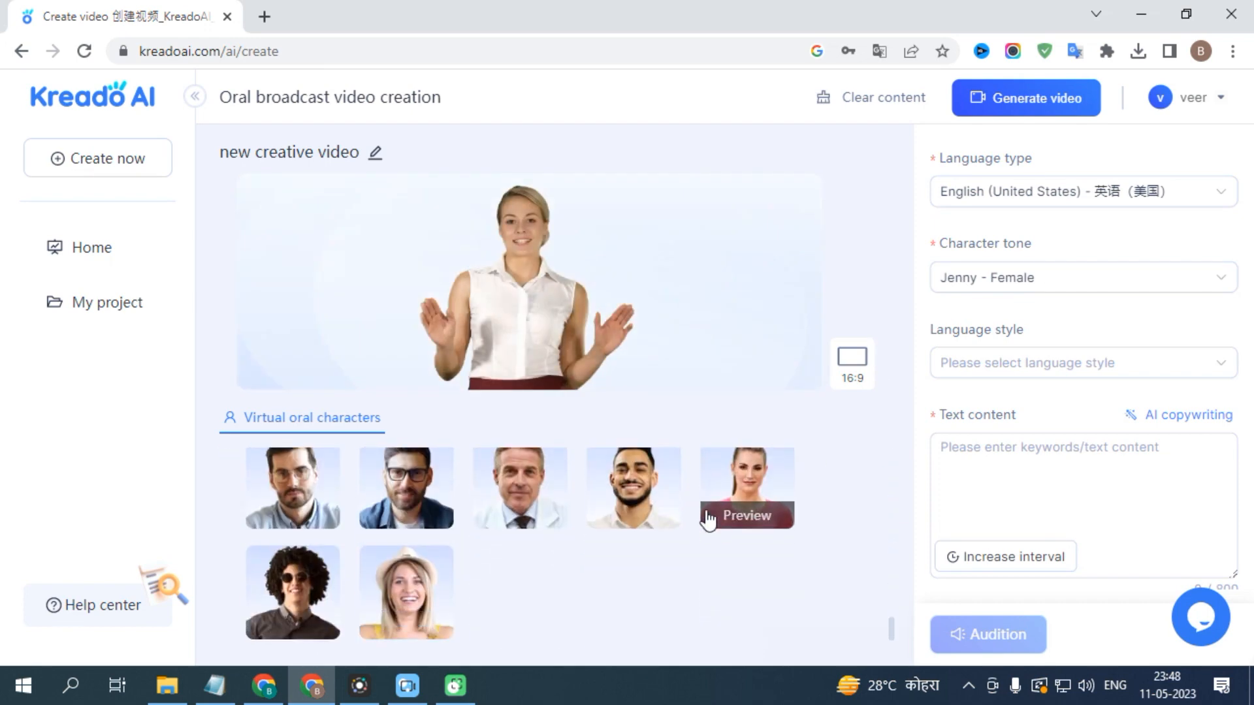
pyautogui.scroll(8, 658, 527)
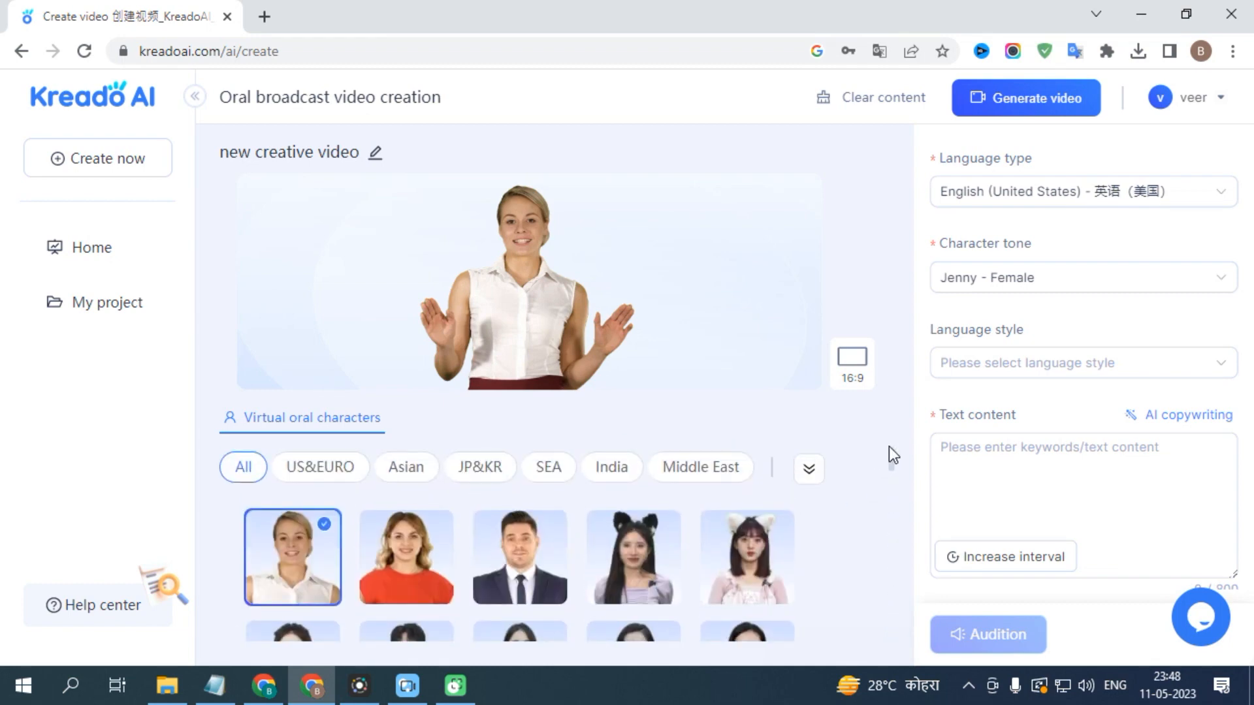
pyautogui.scroll(-4, 884, 492)
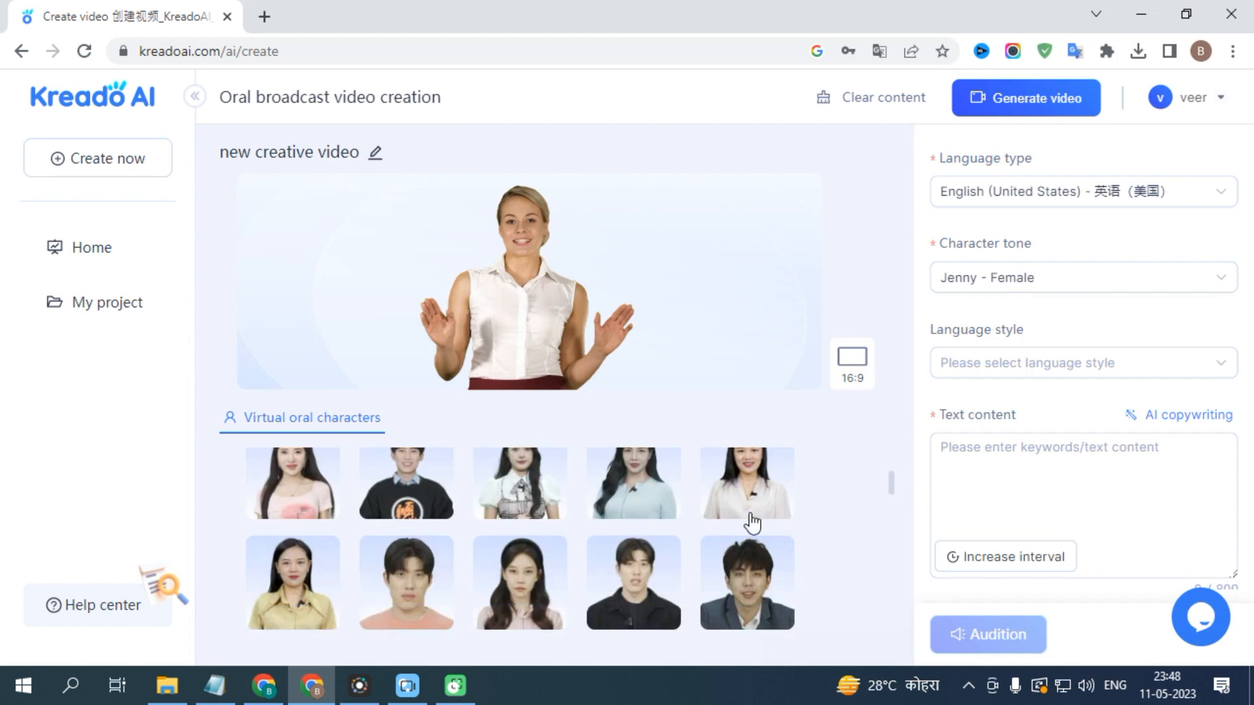
pyautogui.click(520, 491)
pyautogui.click(632, 490)
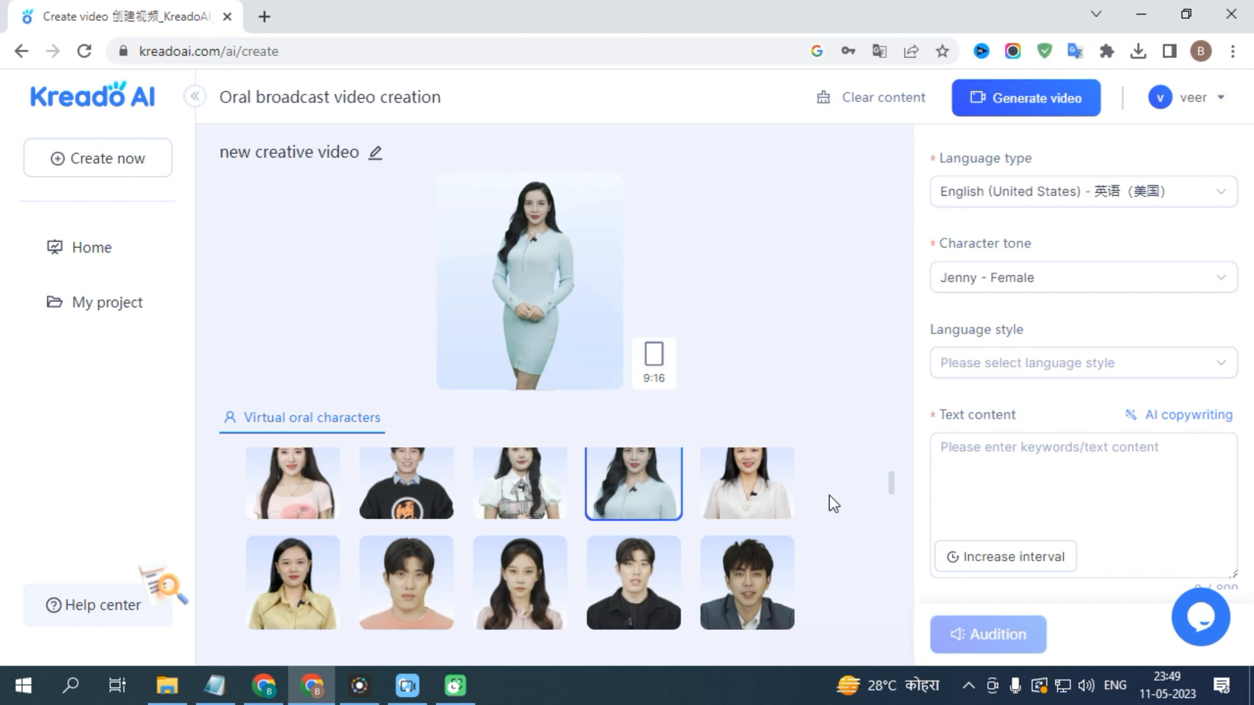
# In a new browser tab, search Google for "latest hindi news" and open the NDTV.in website.
pyautogui.click(264, 16)
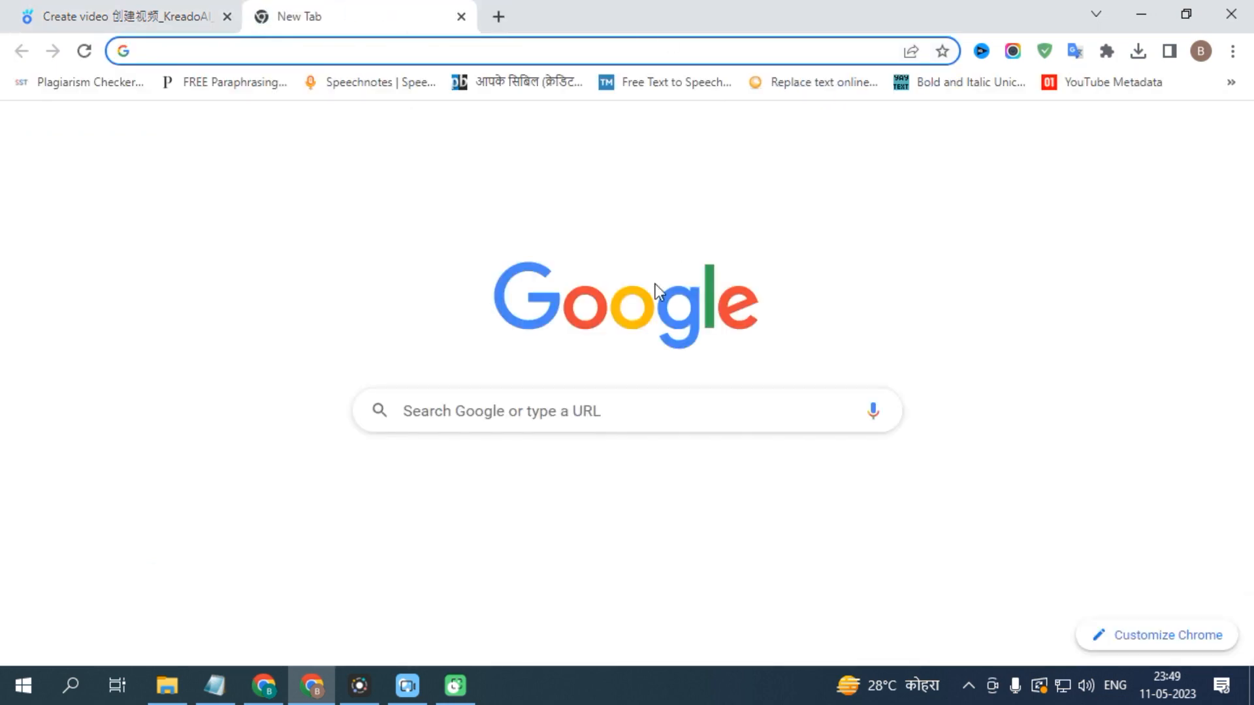
pyautogui.click(523, 418)
pyautogui.write('lat')
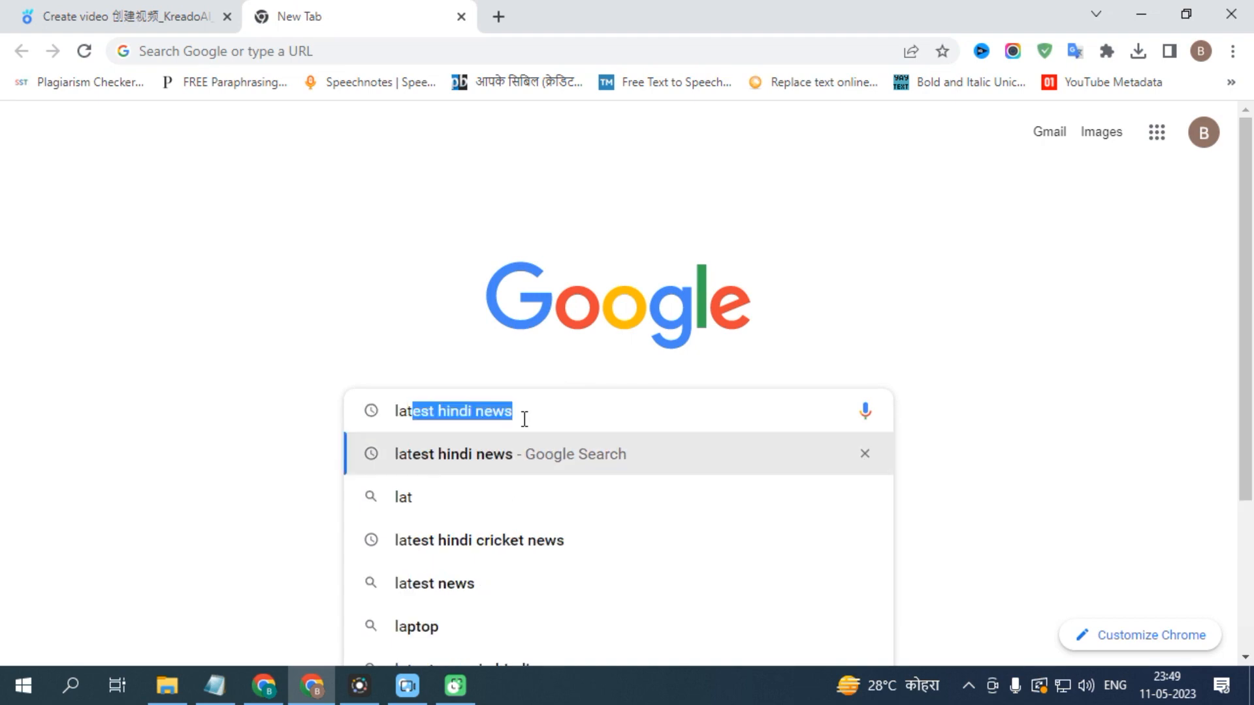
pyautogui.write('e')
pyautogui.press('Return')
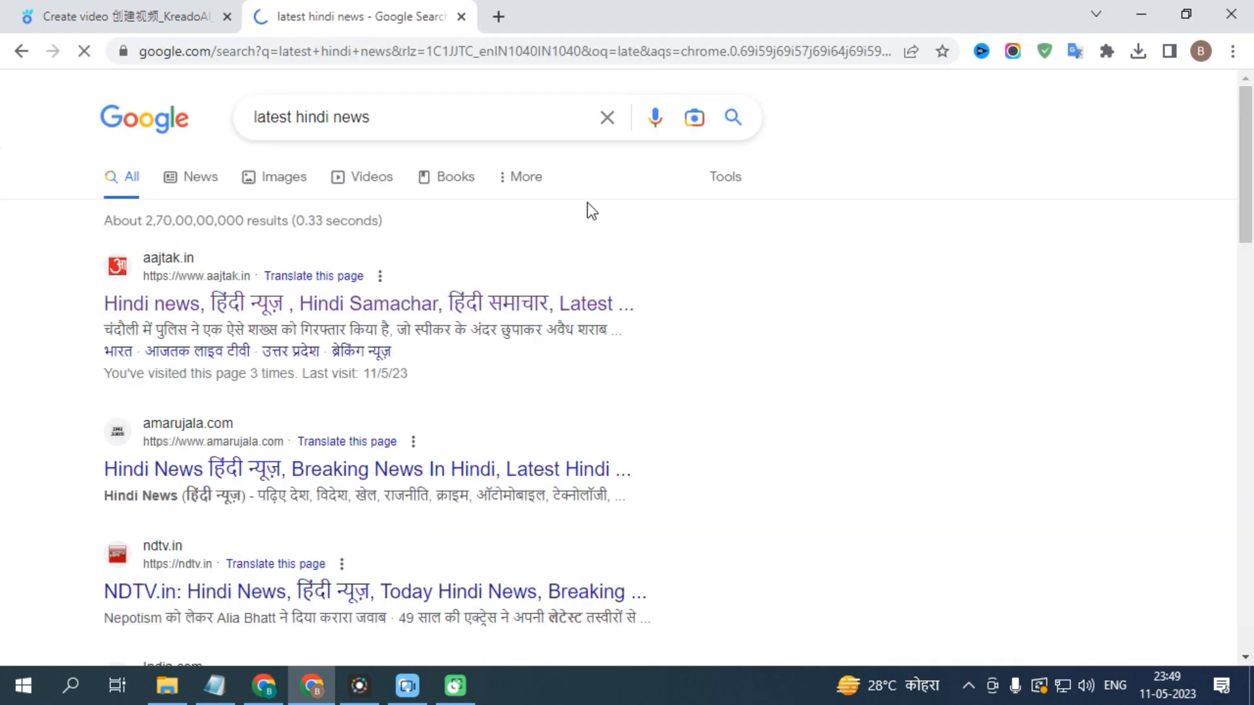
pyautogui.scroll(-3, 610, 323)
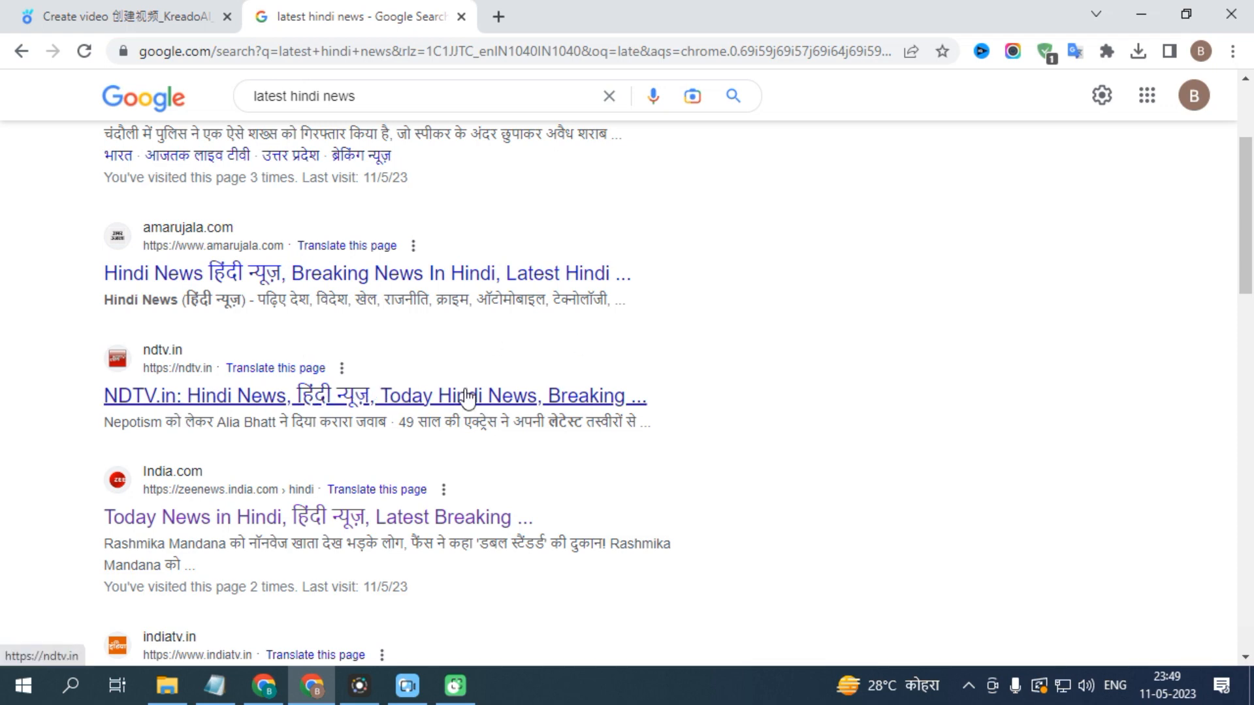
pyautogui.click(317, 404)
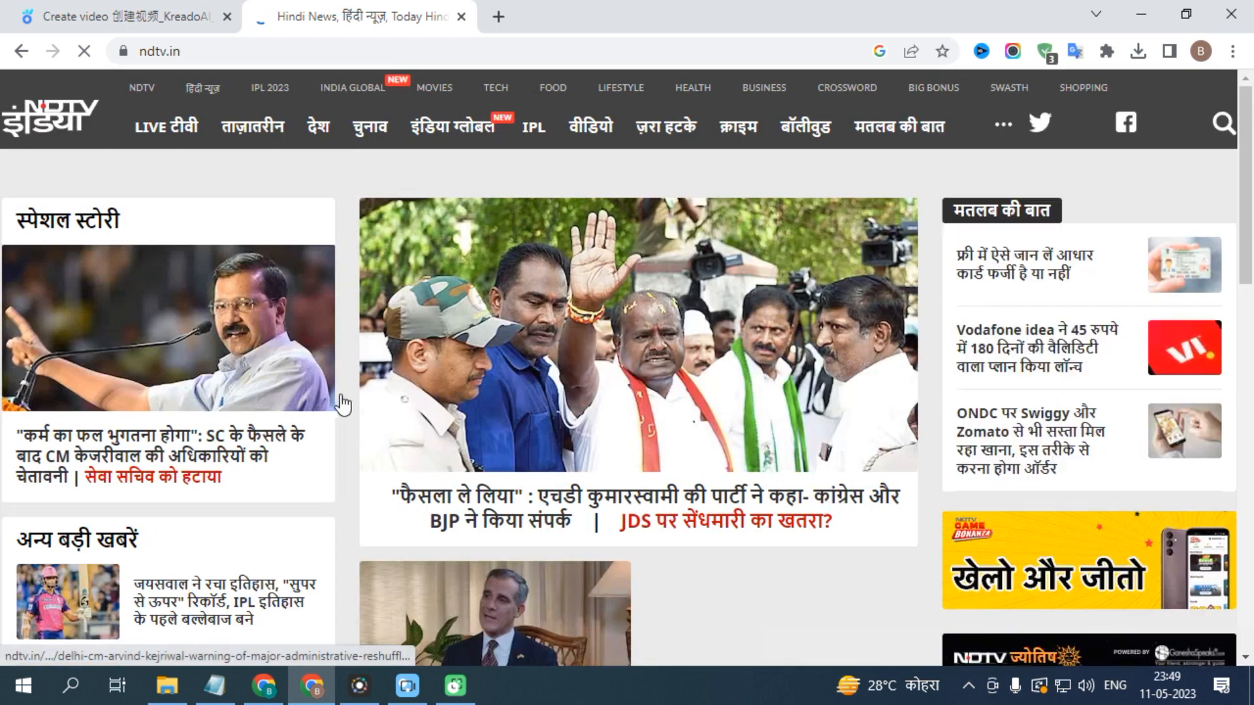
# Go to NDTV's IPL news and open the article about Yashasvi Jaiswal's "सुपर से ऊपर" record.
pyautogui.scroll(-3, 798, 496)
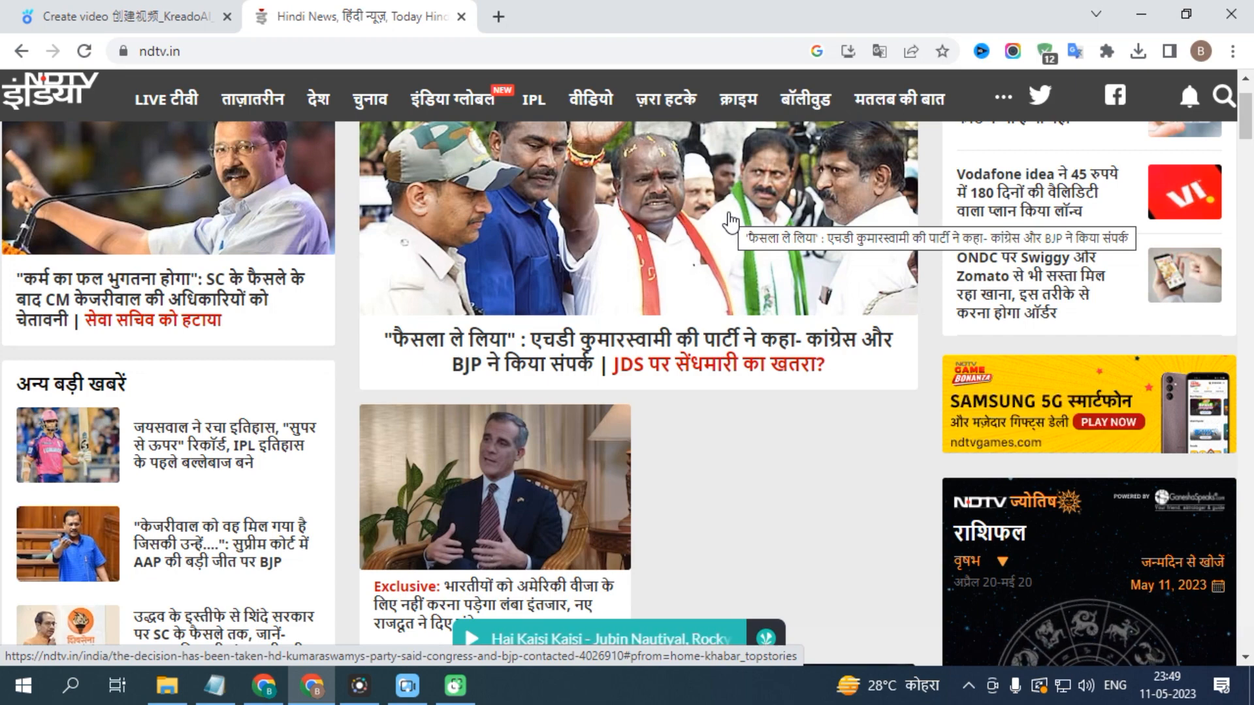
pyautogui.click(539, 103)
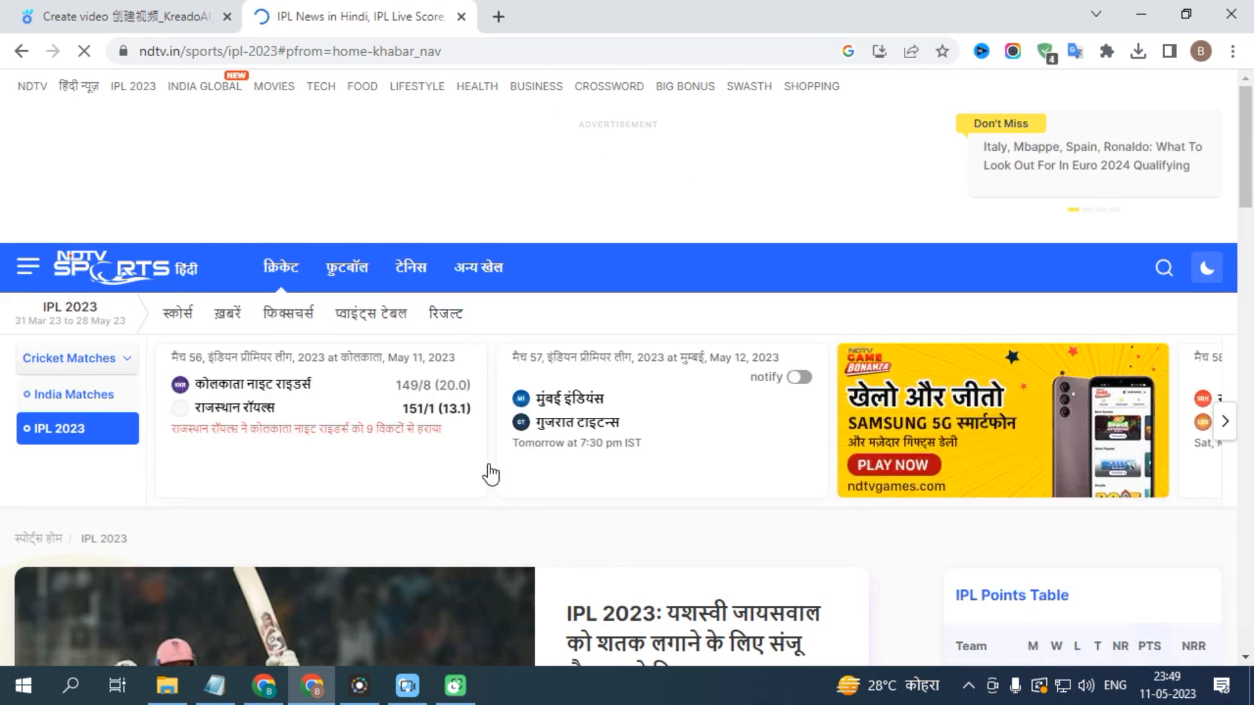
pyautogui.scroll(-5, 493, 466)
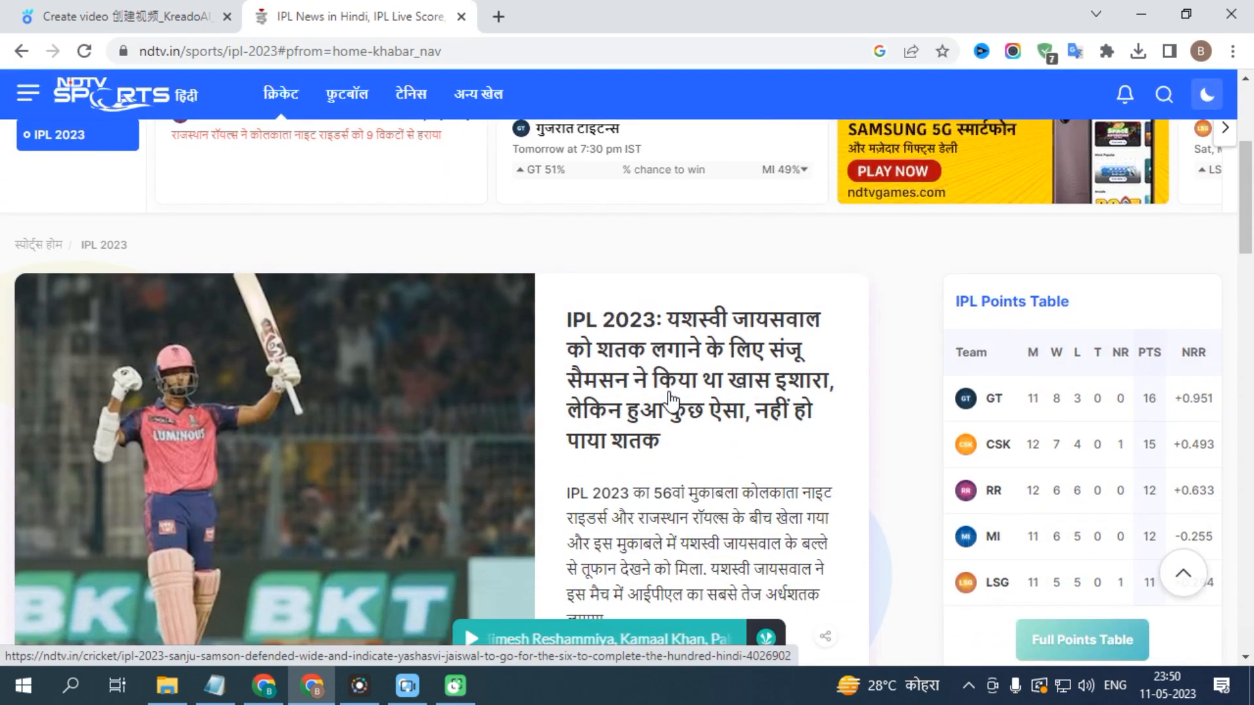
pyautogui.scroll(-9, 671, 400)
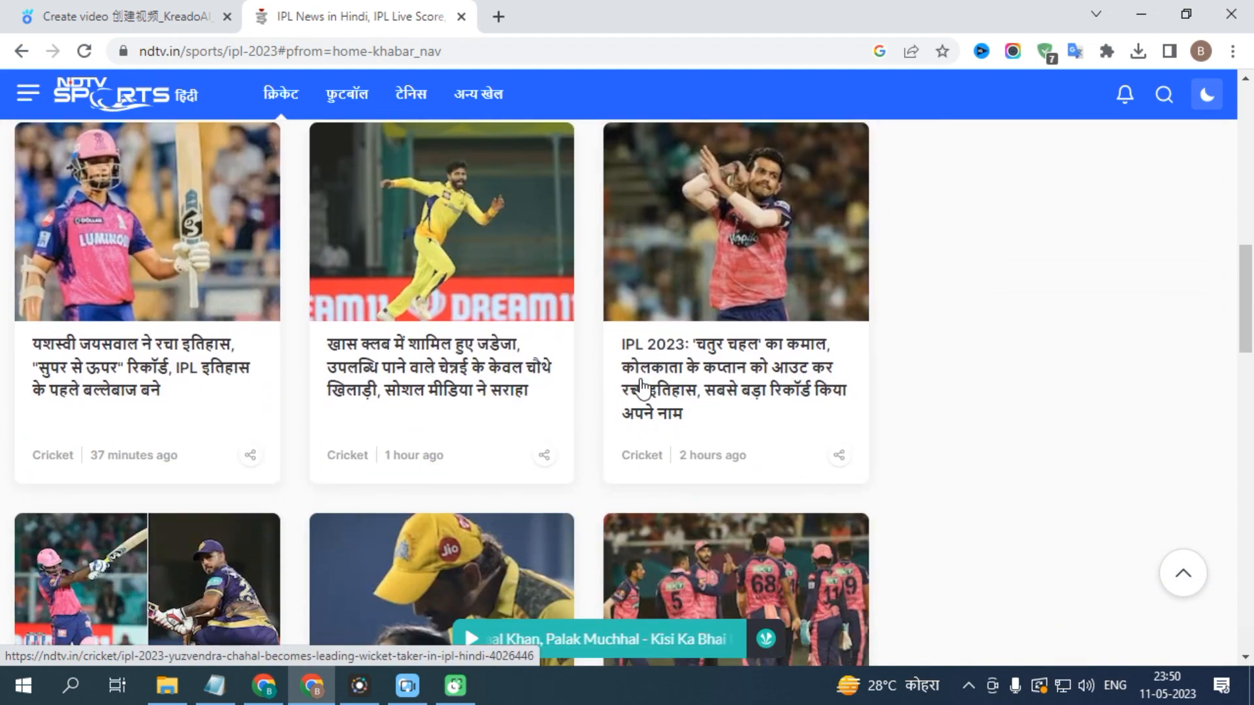
pyautogui.click(123, 369)
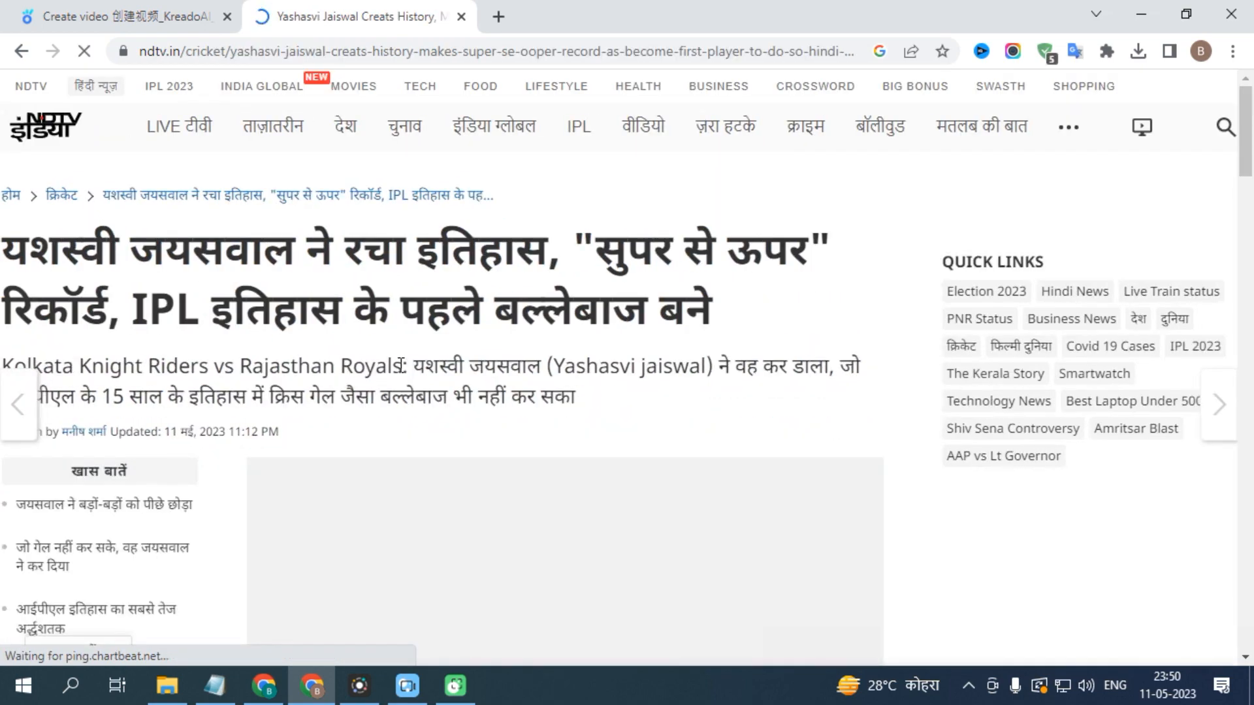
# Copy the article's opening paragraph, starting after "नई दिल्ली:", and paste it into a blank Notepad document in a maximized window.
pyautogui.scroll(-15, 399, 366)
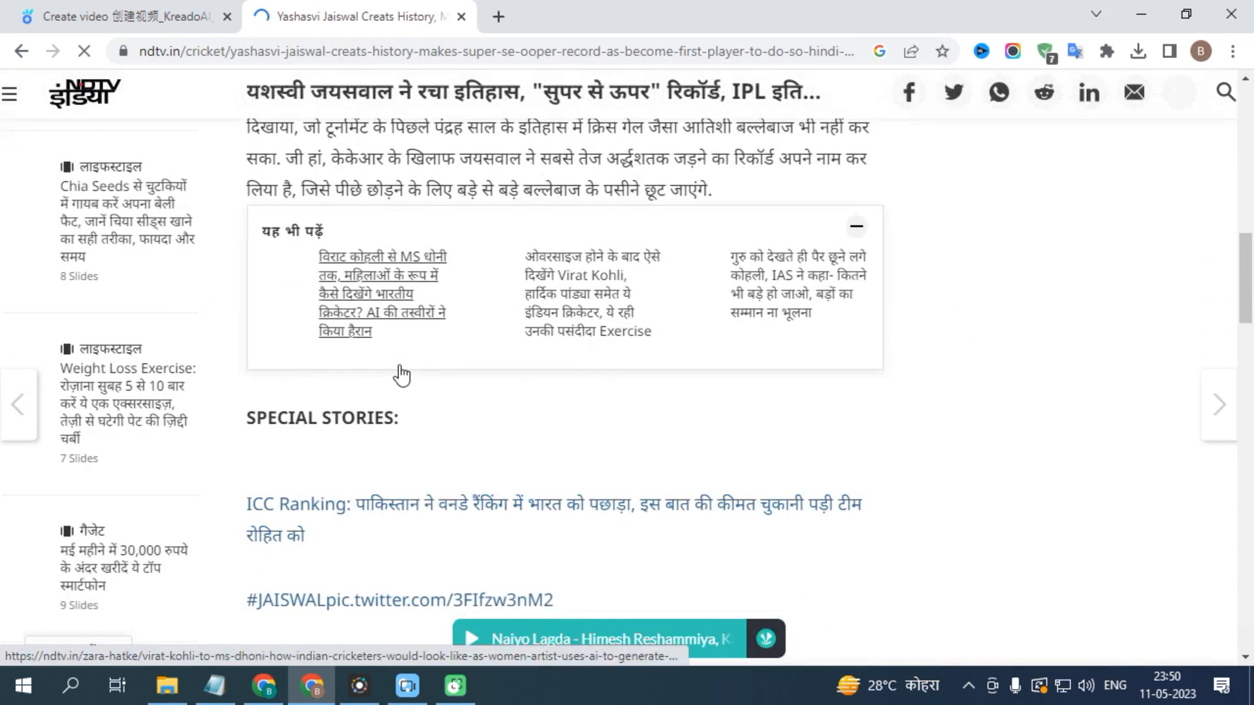
pyautogui.scroll(3, 526, 364)
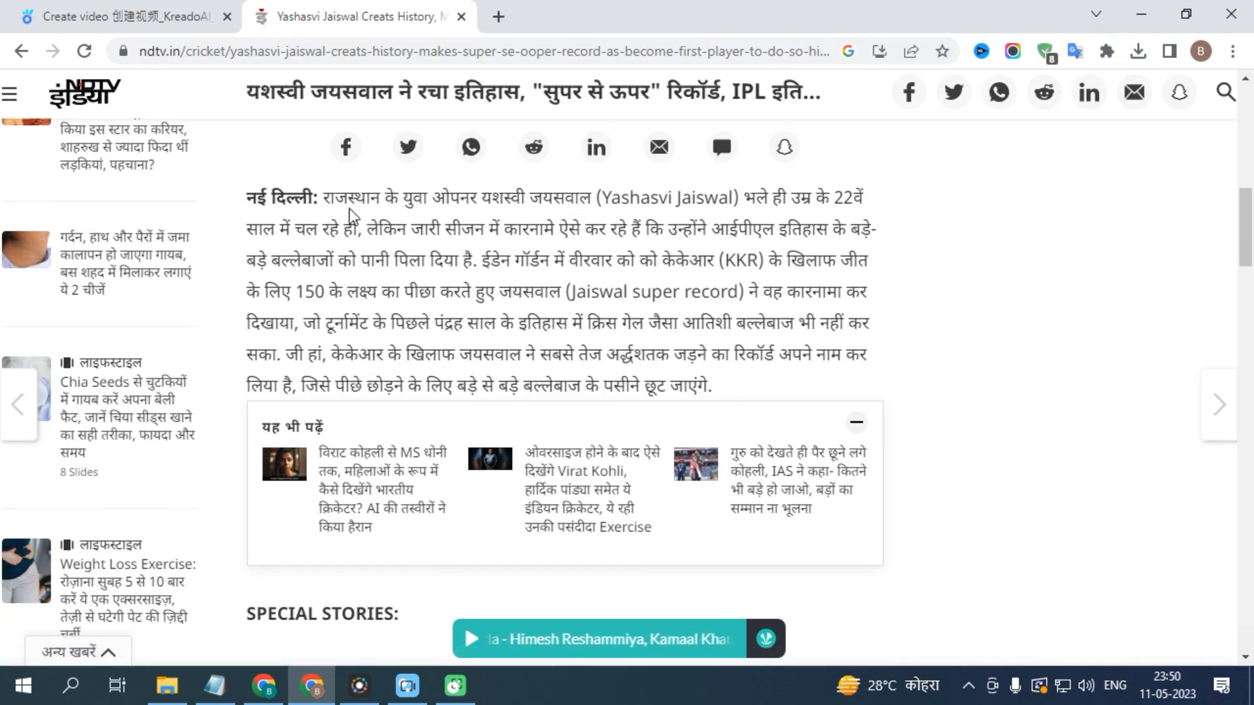
pyautogui.moveTo(323, 197); pyautogui.dragTo(725, 392)
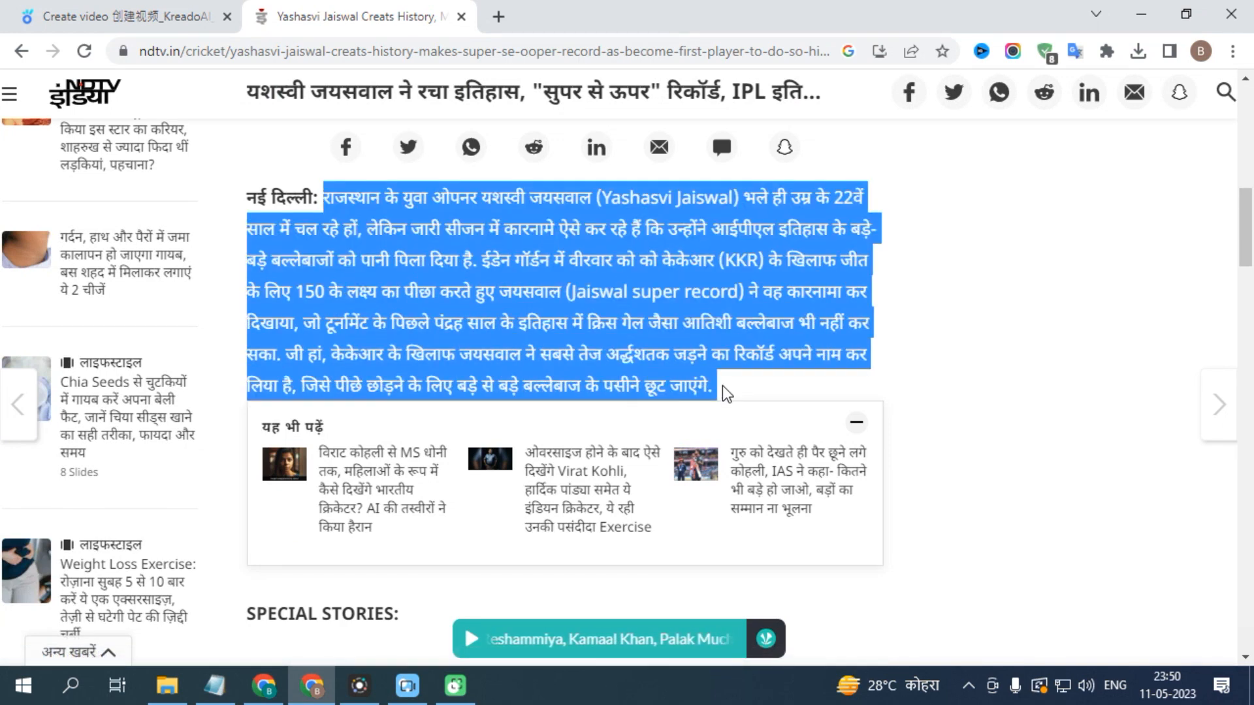
pyautogui.rightClick(516, 230)
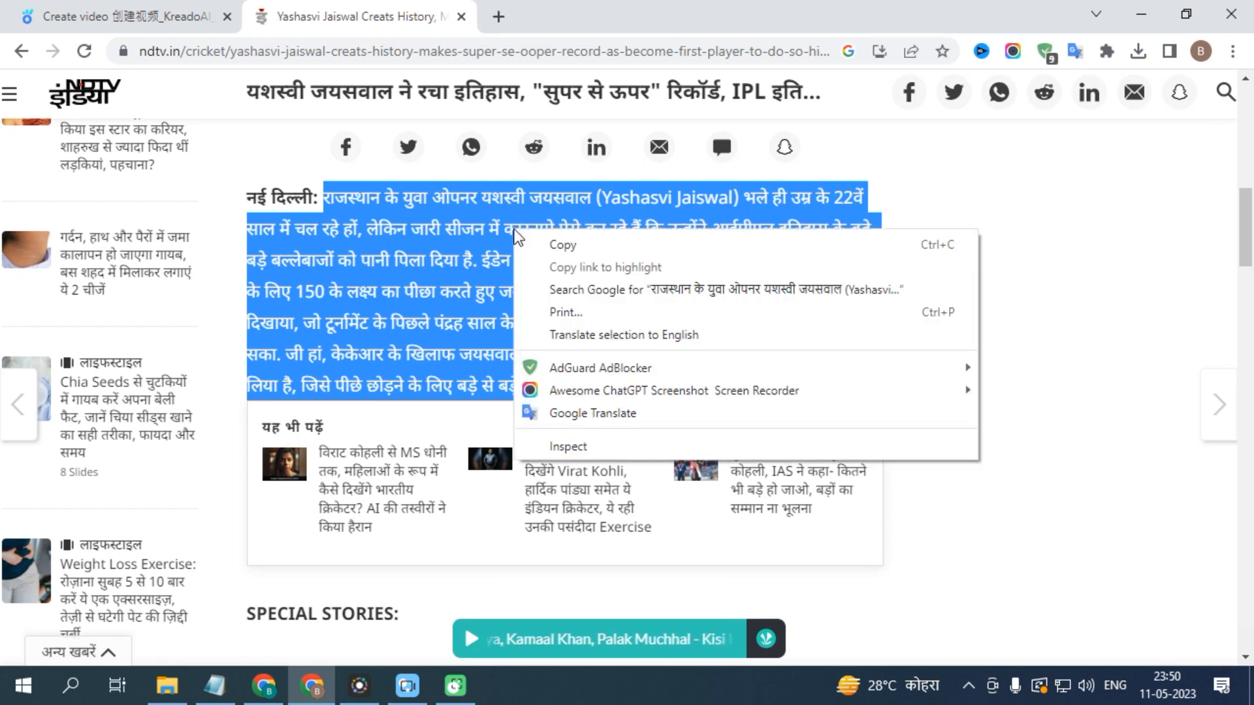
pyautogui.click(563, 245)
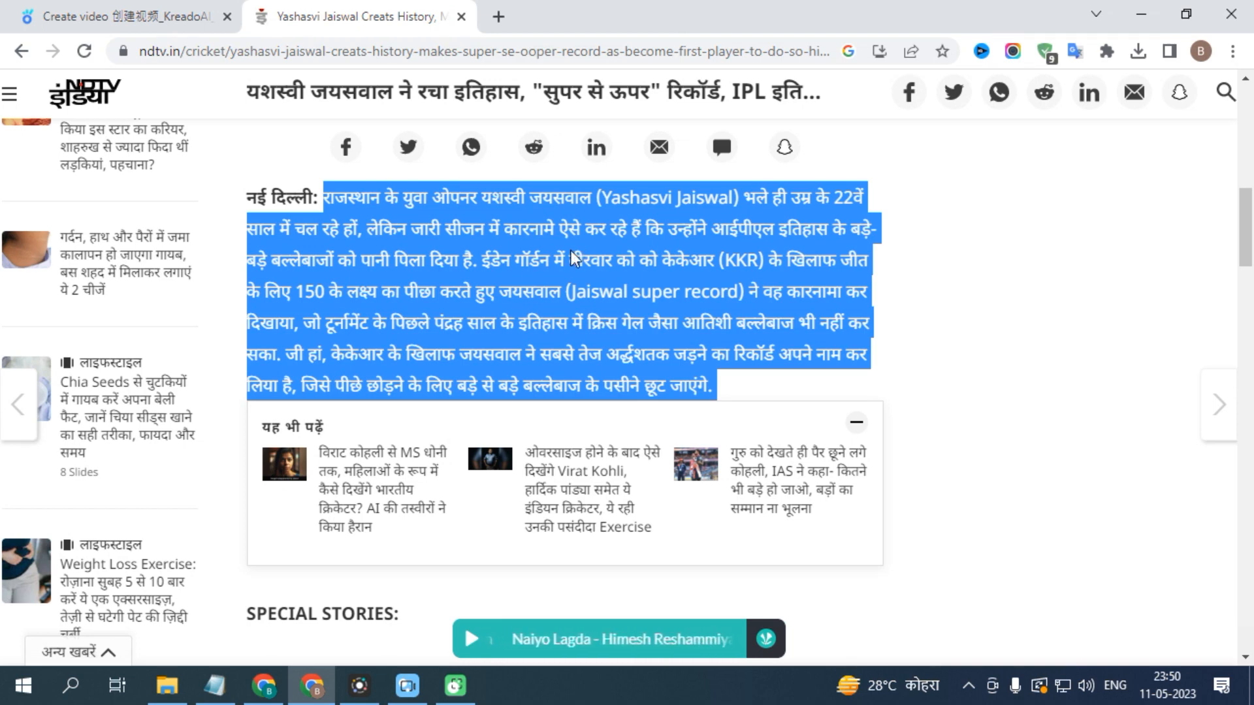
pyautogui.click(225, 686)
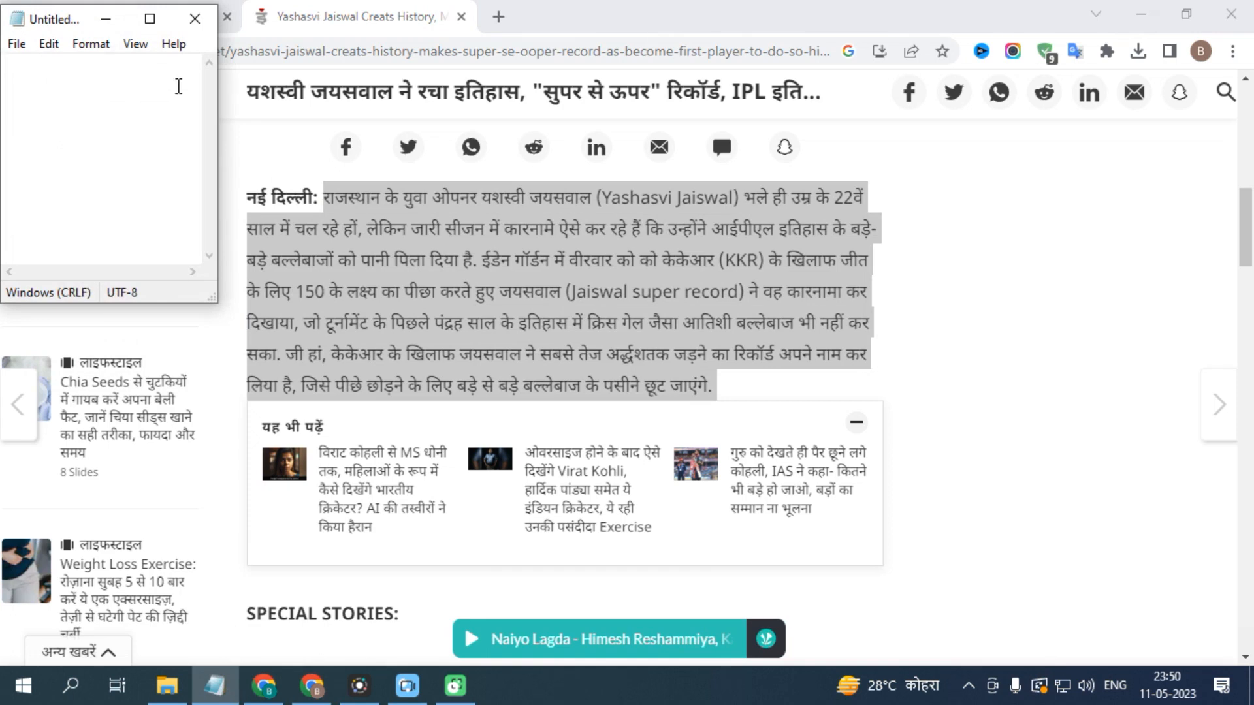
pyautogui.click(149, 19)
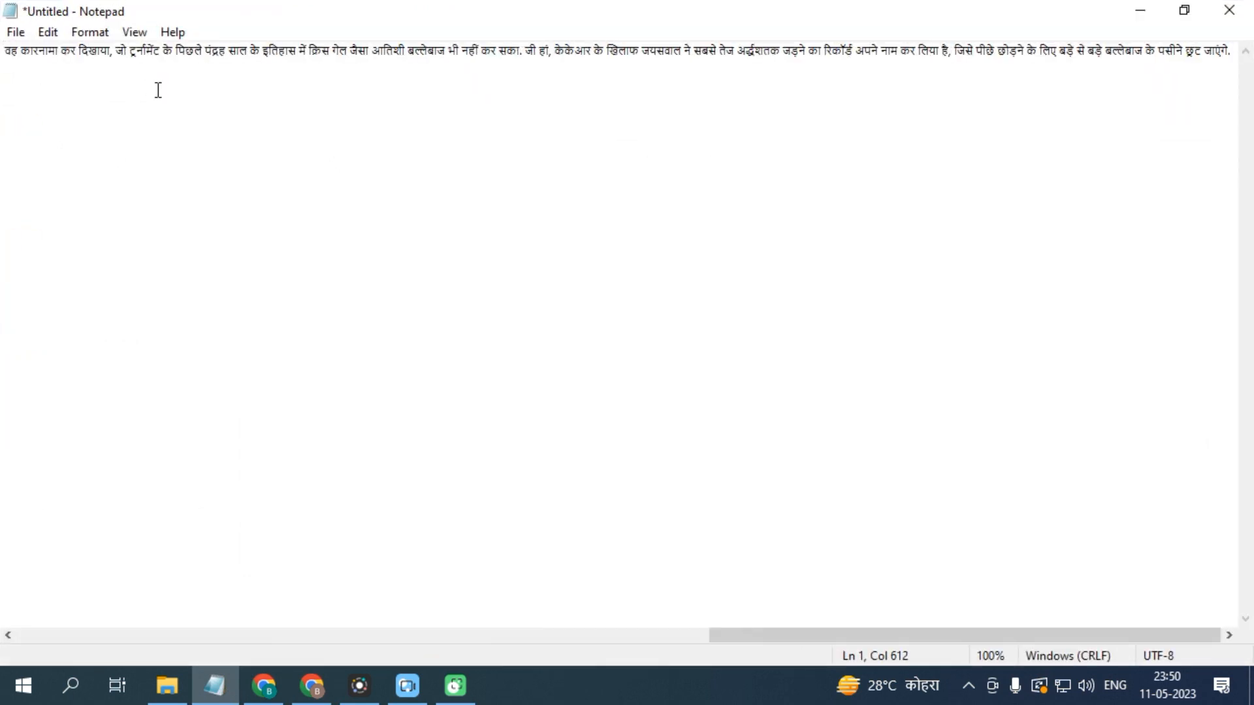
# Copy the article's paragraph beginning "वीरवार से पहले तक" and paste it on the second line of the Notepad document.
pyautogui.click(315, 691)
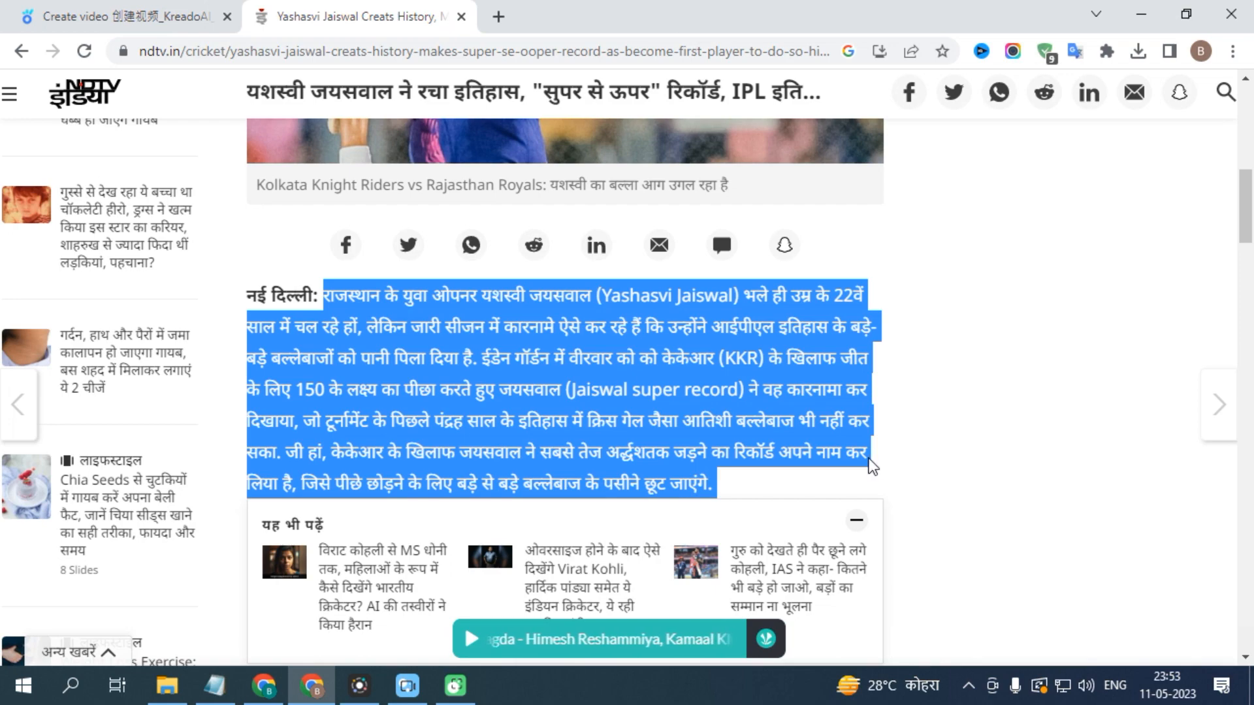
pyautogui.click(892, 460)
pyautogui.scroll(-8, 919, 467)
pyautogui.scroll(-10, 919, 468)
pyautogui.moveTo(248, 227); pyautogui.dragTo(326, 336)
pyautogui.rightClick(318, 264)
pyautogui.click(363, 277)
pyautogui.click(215, 686)
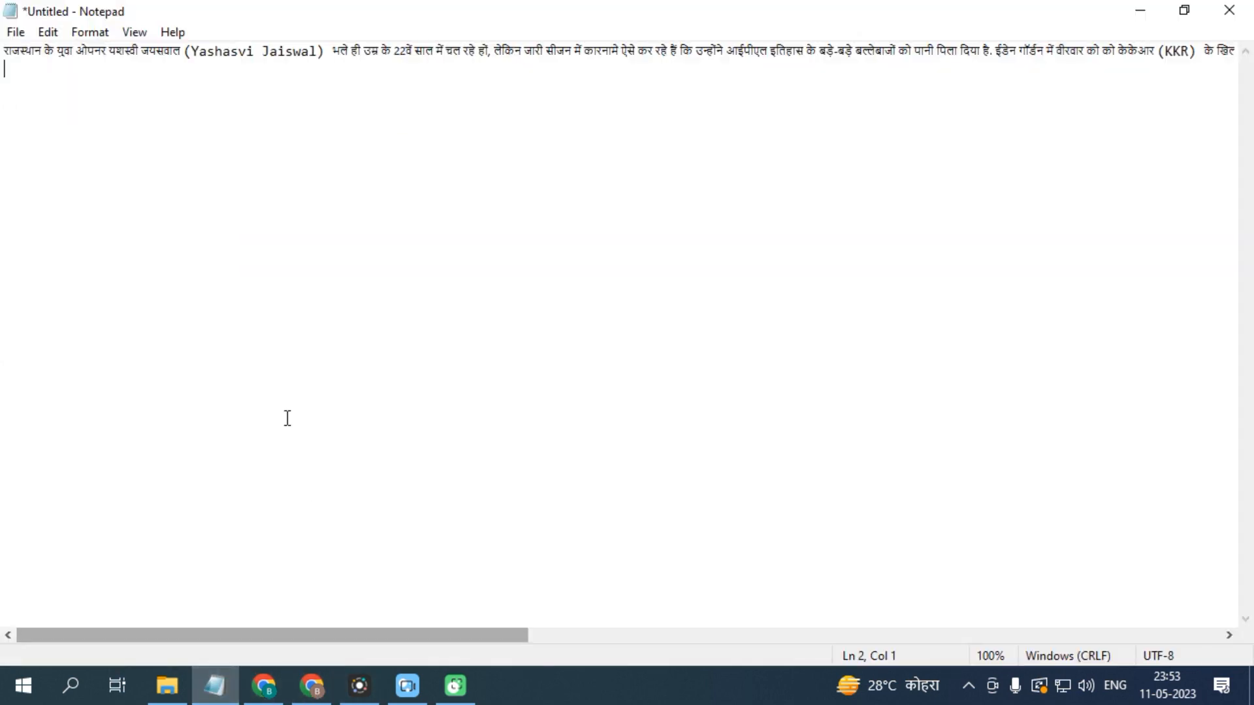
pyautogui.hotkey('ctrl', 'v')
# Look over the rest of the article in Chrome and return to the Kreado AI video creation page's character list.
pyautogui.click(311, 684)
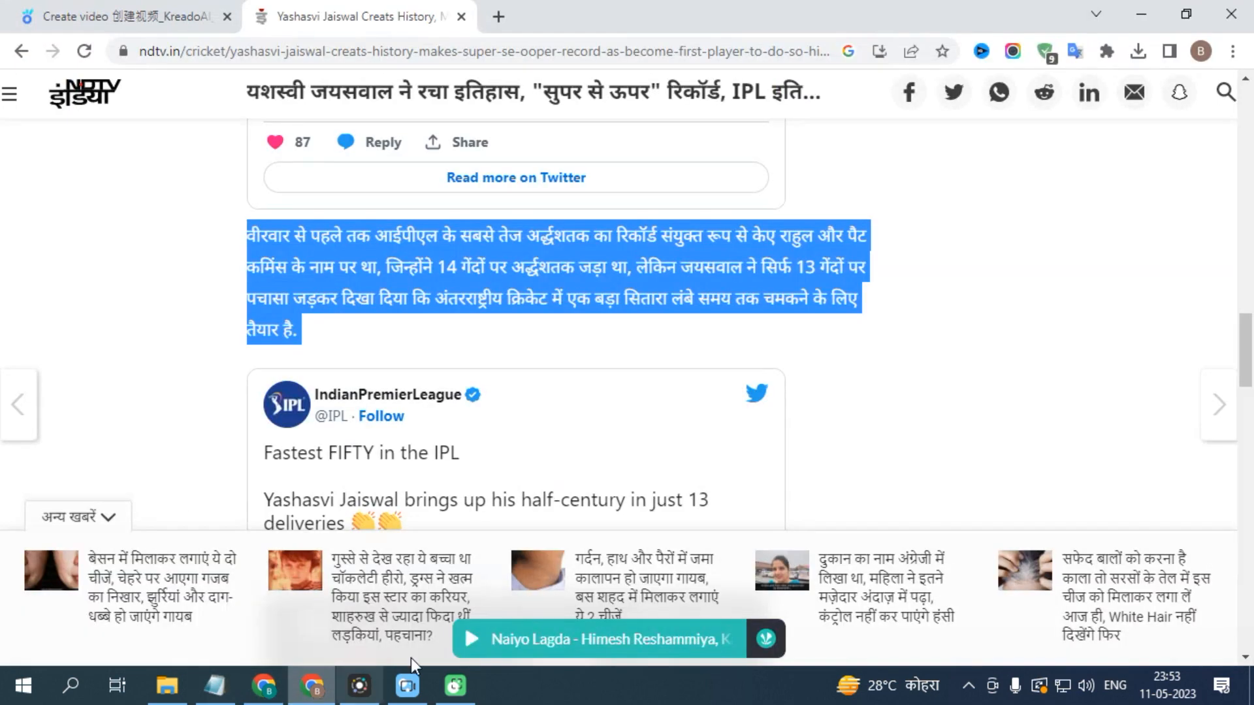
pyautogui.scroll(-10, 770, 406)
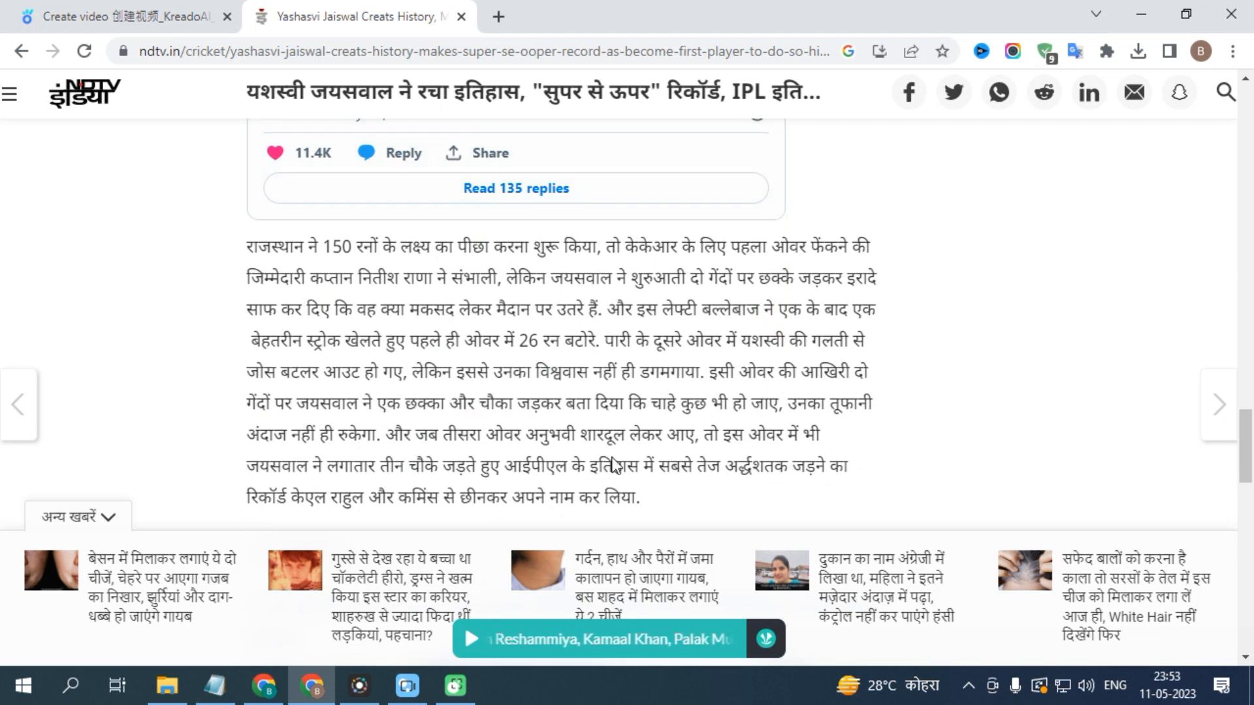
pyautogui.scroll(1, 274, 444)
pyautogui.click(120, 22)
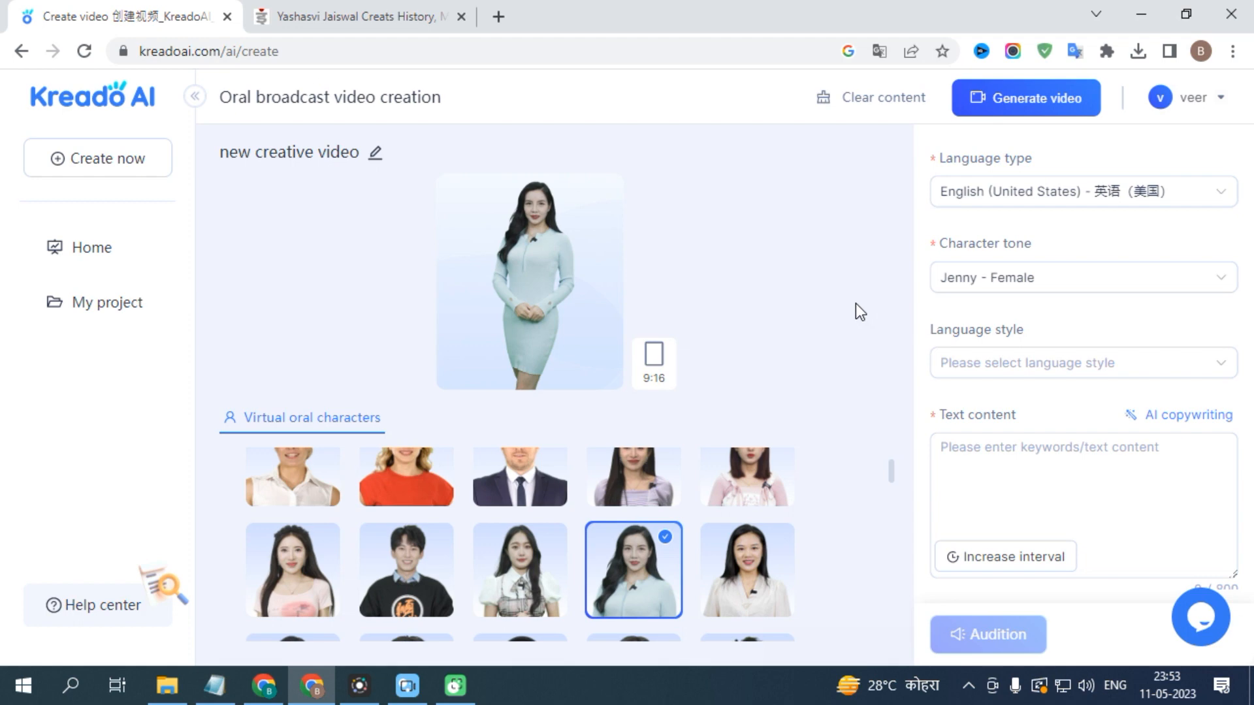
pyautogui.scroll(2, 579, 504)
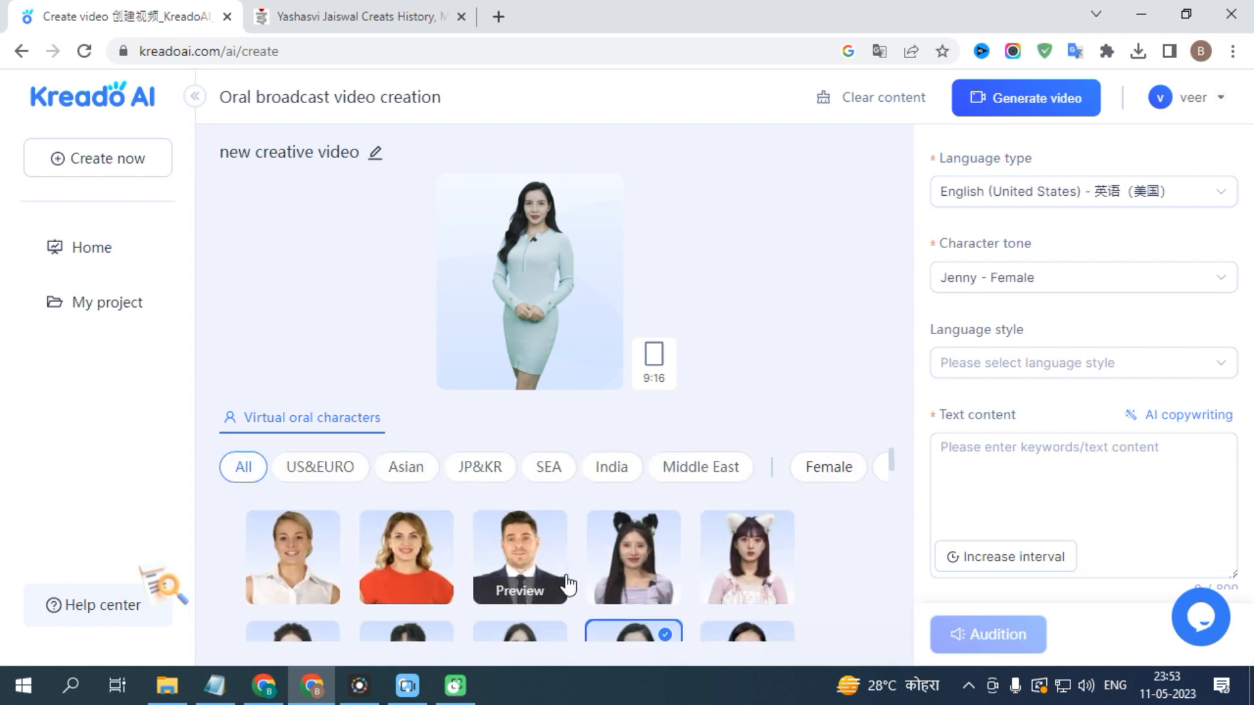
# Choose the short-haired female presenter in the pink blazer from the virtual oral characters.
pyautogui.scroll(-3, 568, 583)
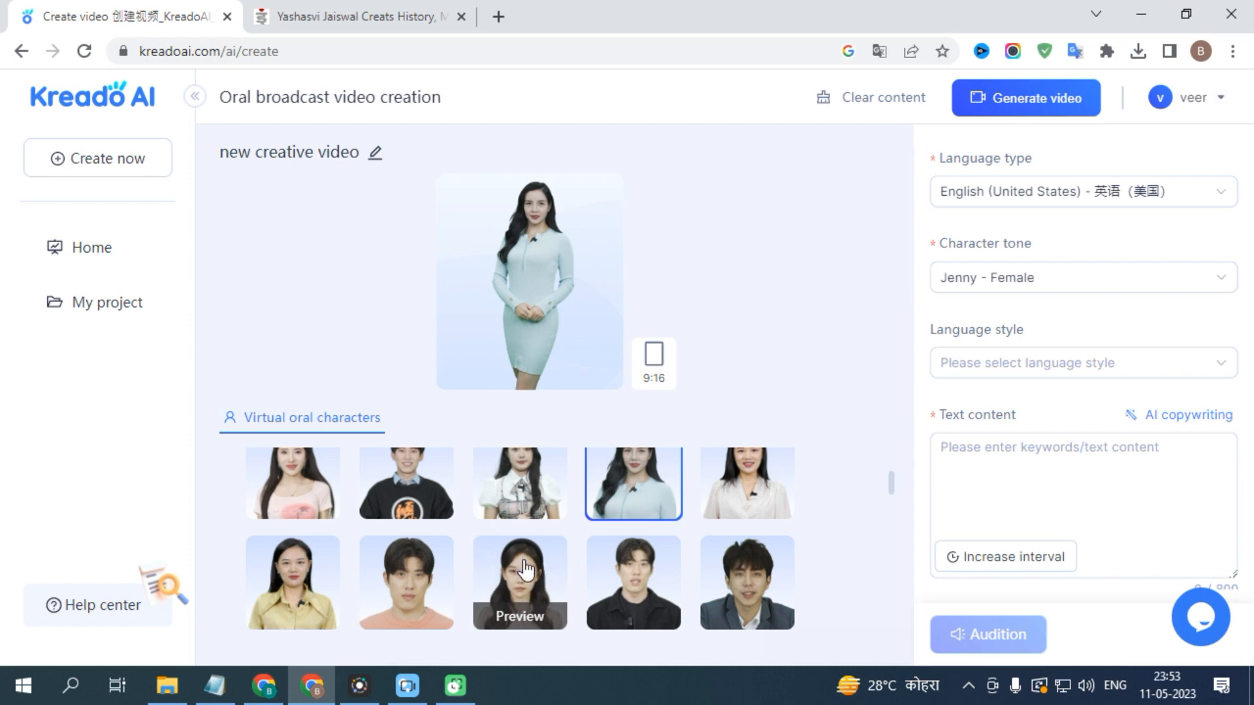
pyautogui.scroll(-3, 621, 575)
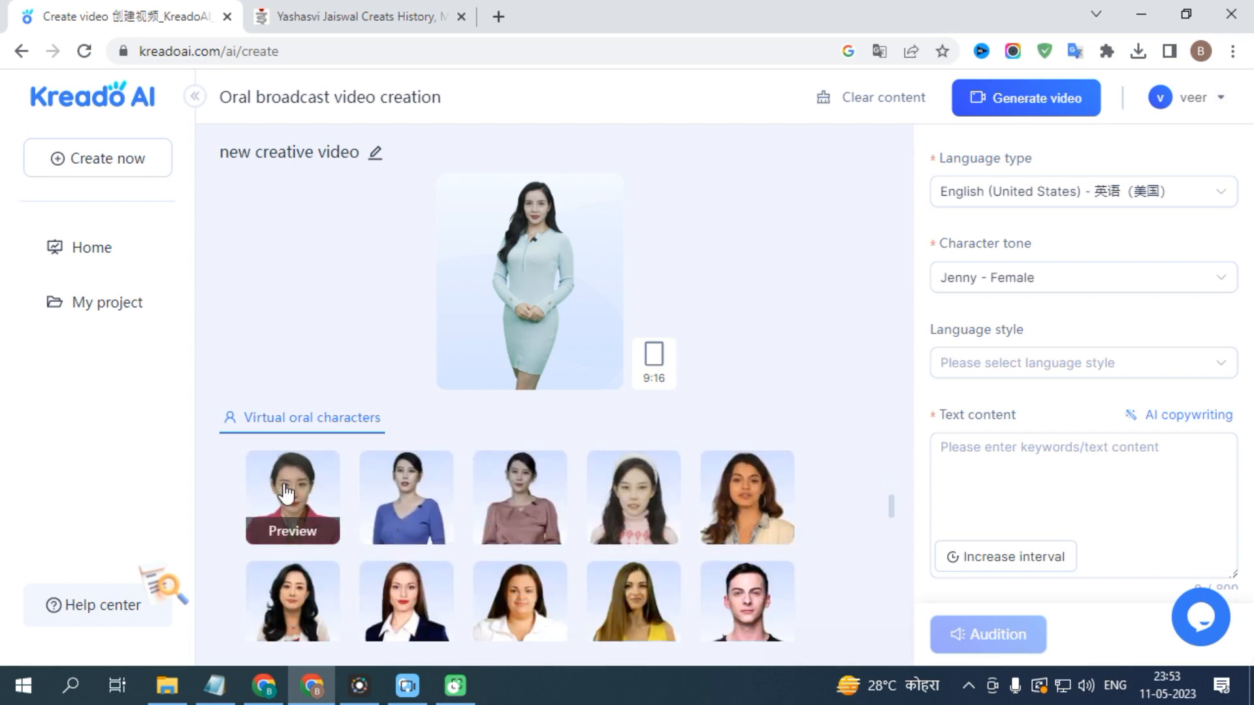
pyautogui.click(286, 494)
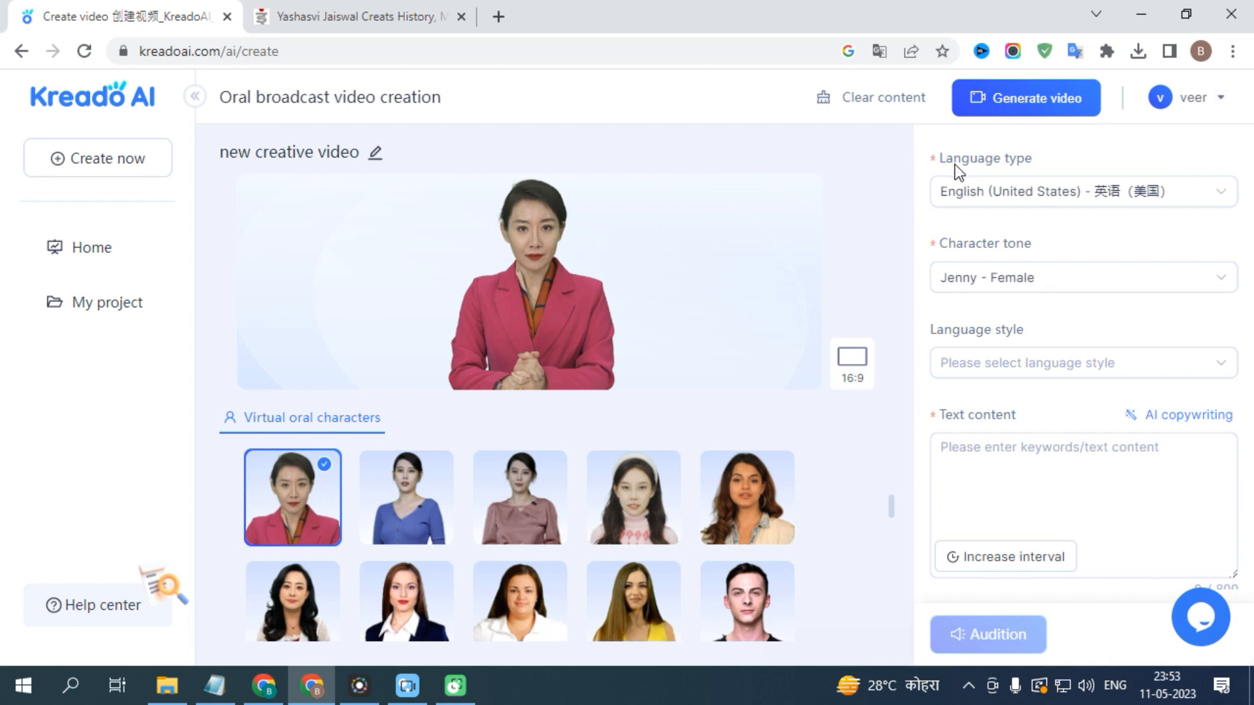
# Set the language type to Hindi (India) and the character tone to स्वरा - Female.
pyautogui.click(1055, 210)
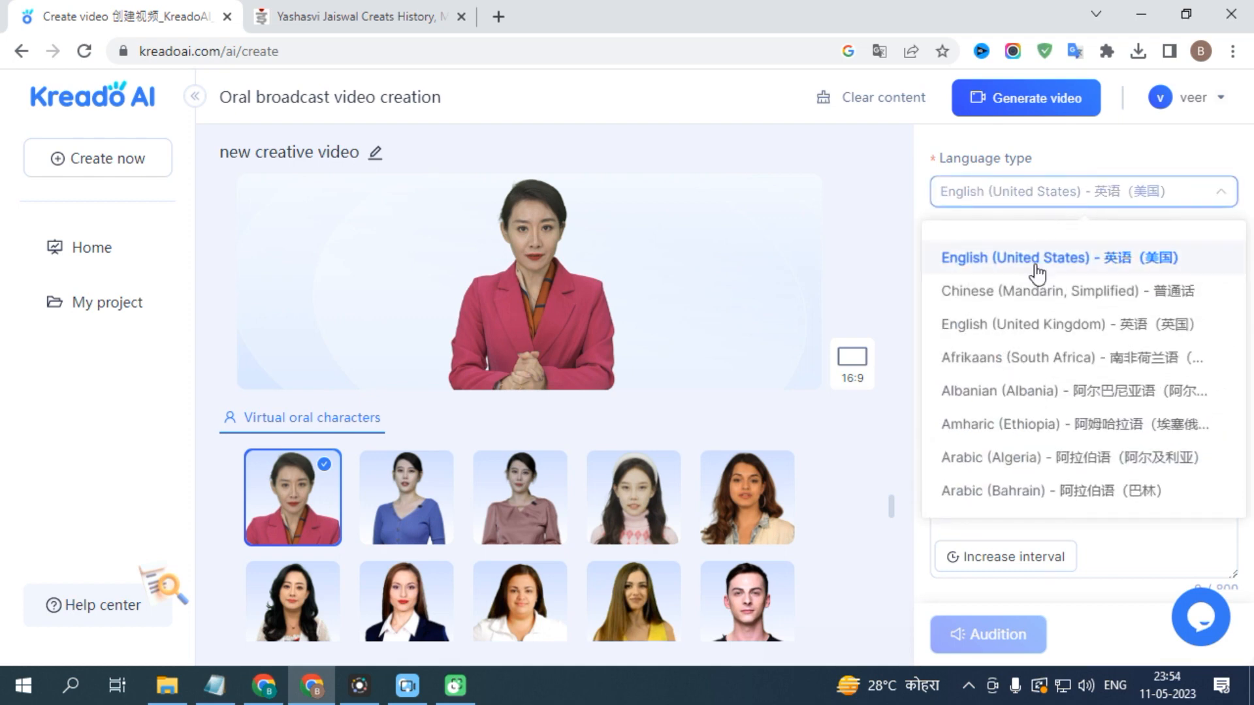
pyautogui.scroll(-4, 1042, 372)
pyautogui.scroll(-3, 1043, 373)
pyautogui.scroll(-3, 1043, 373)
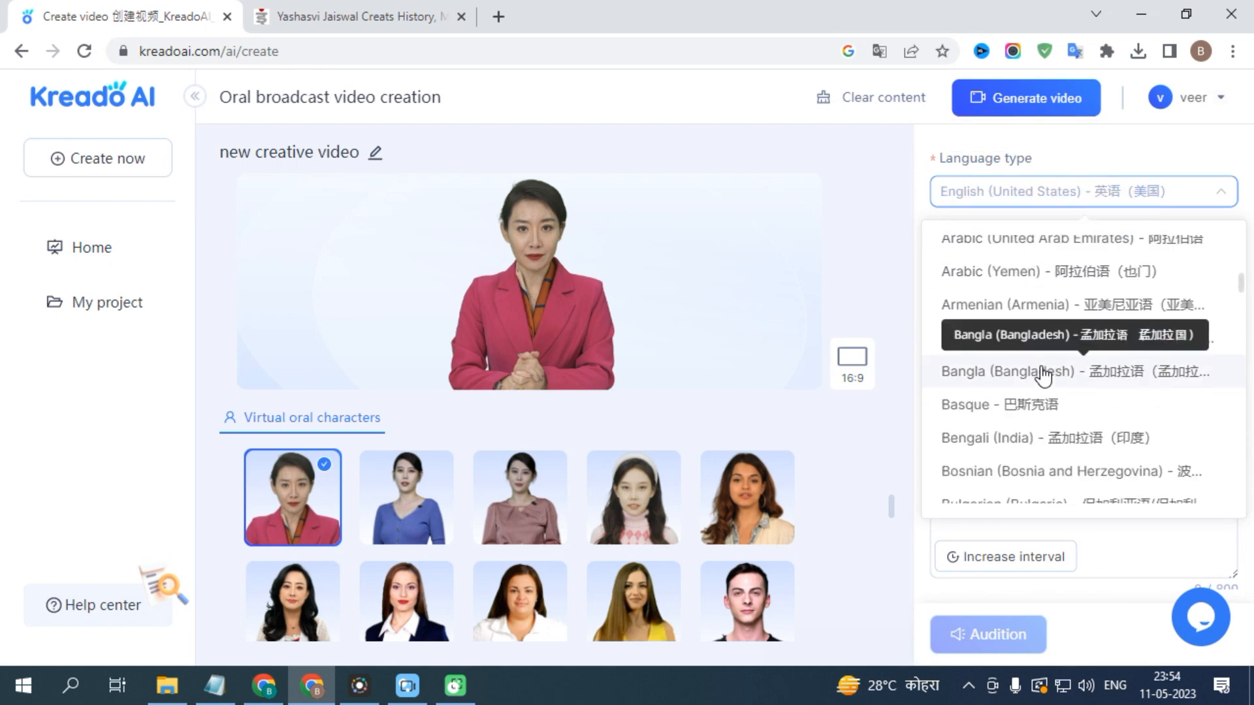
pyautogui.scroll(-10, 1042, 374)
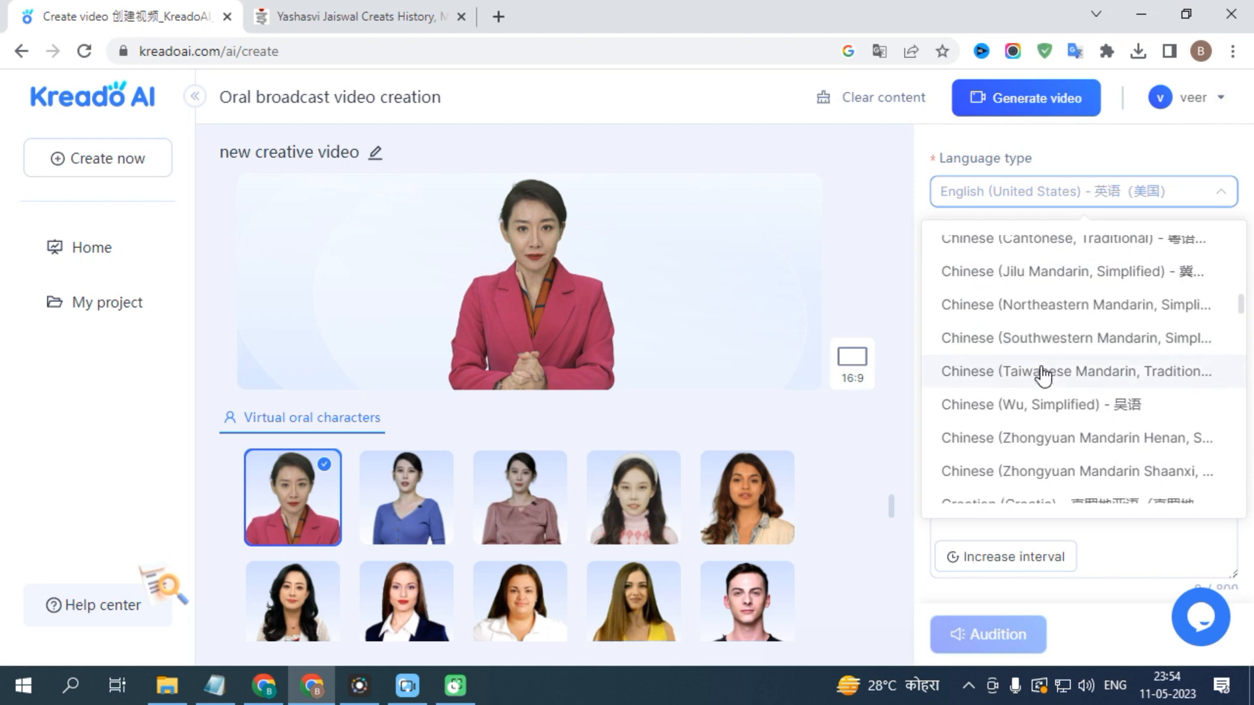
pyautogui.scroll(-10, 1043, 373)
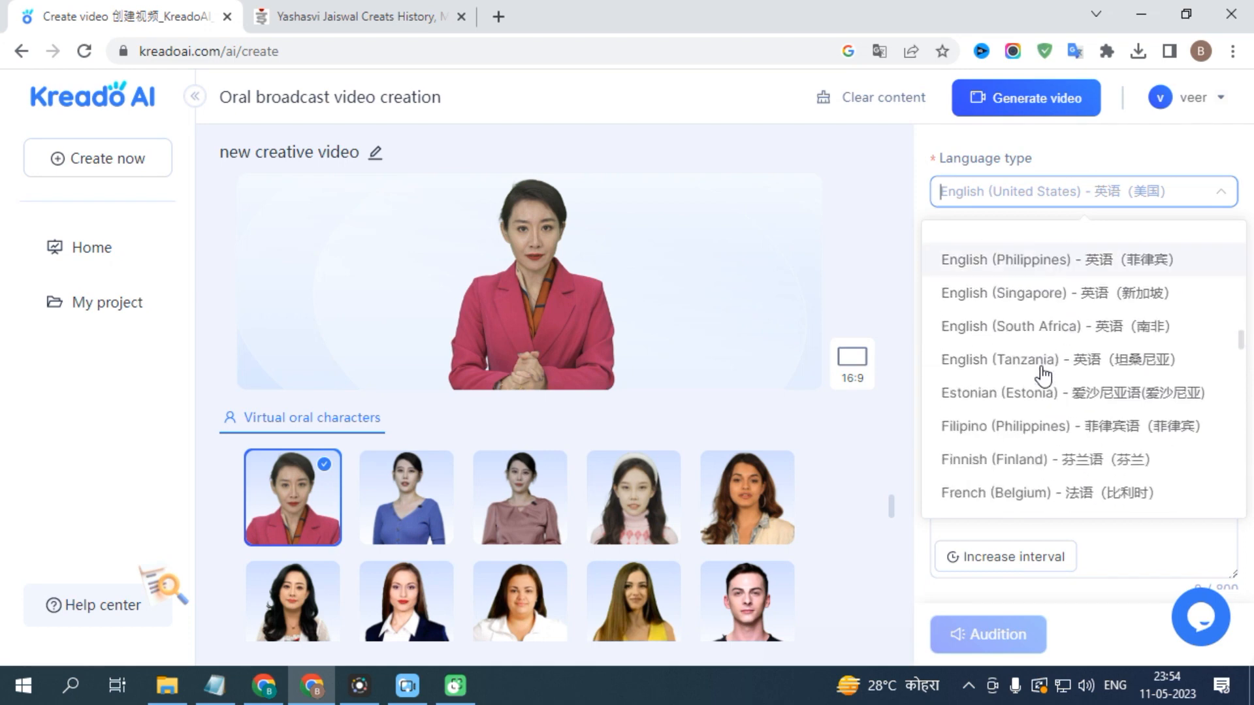
pyautogui.scroll(-5, 1061, 399)
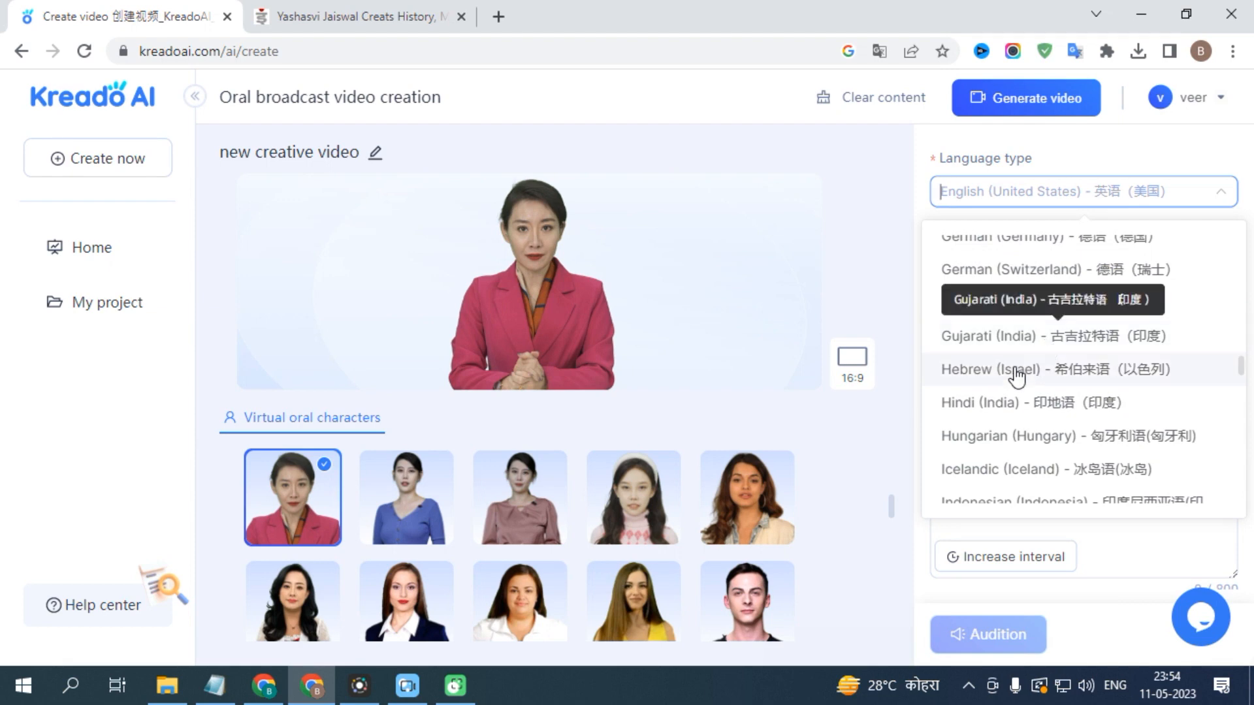
pyautogui.click(992, 405)
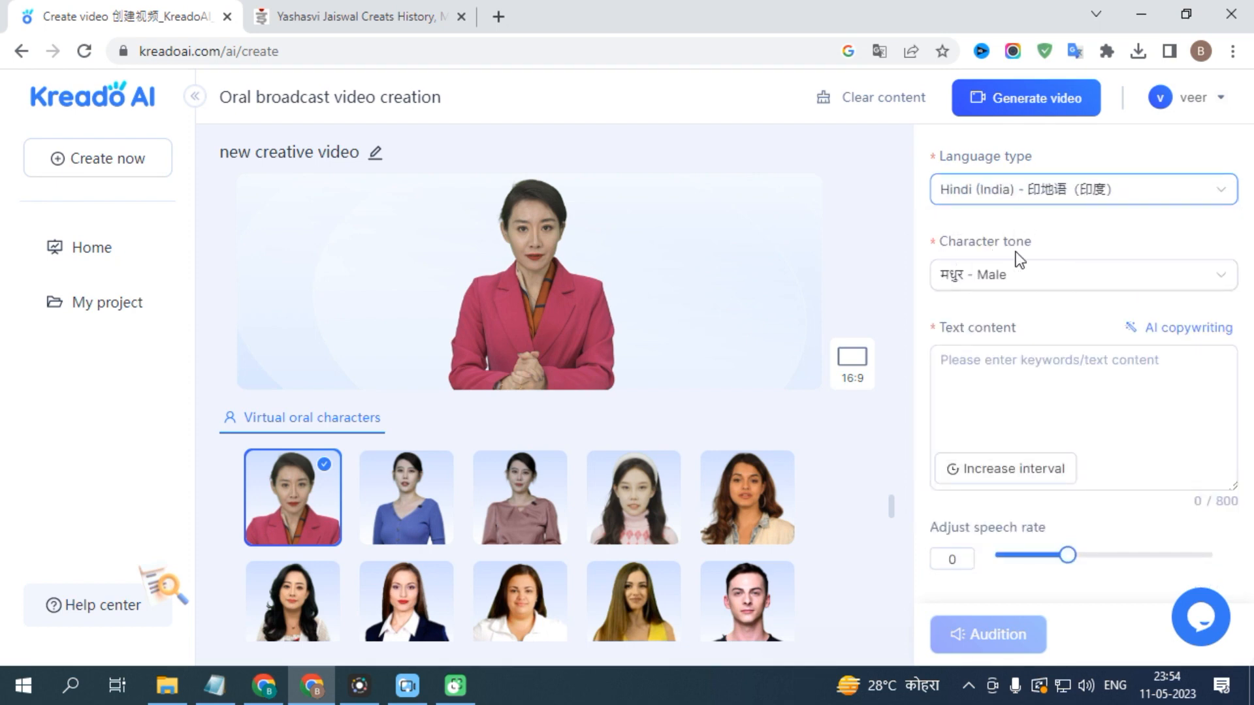
pyautogui.click(1005, 287)
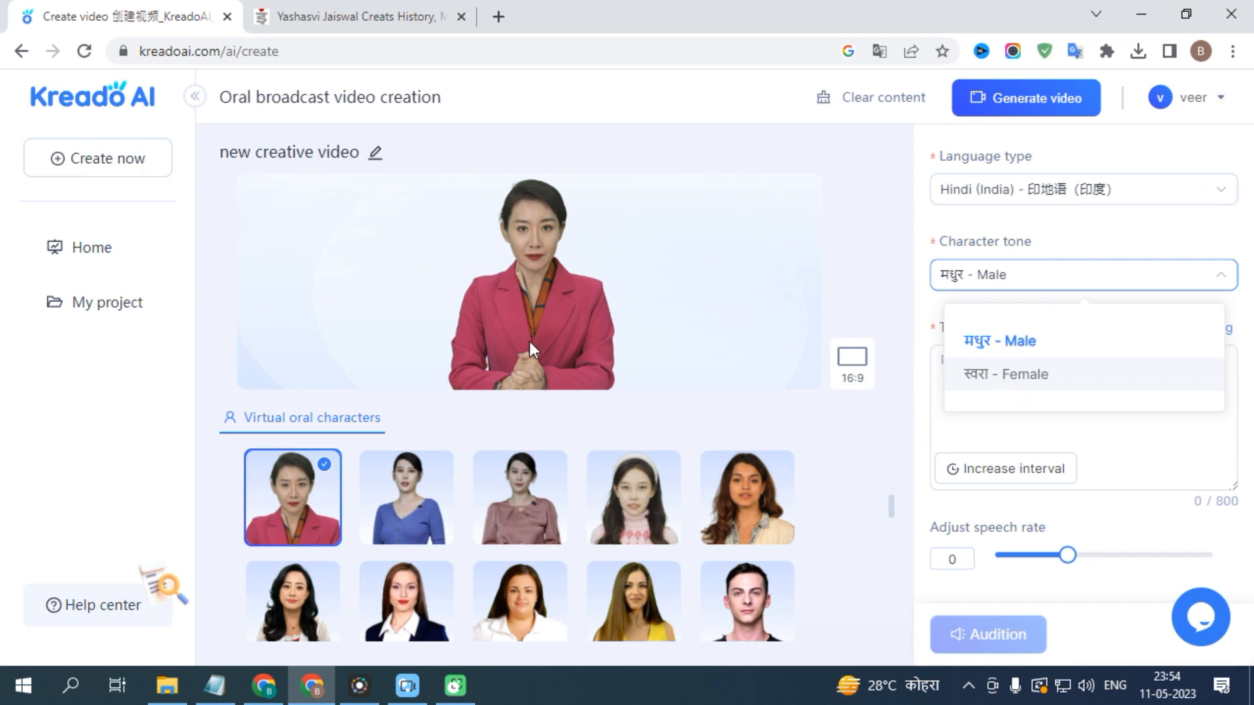
pyautogui.click(999, 382)
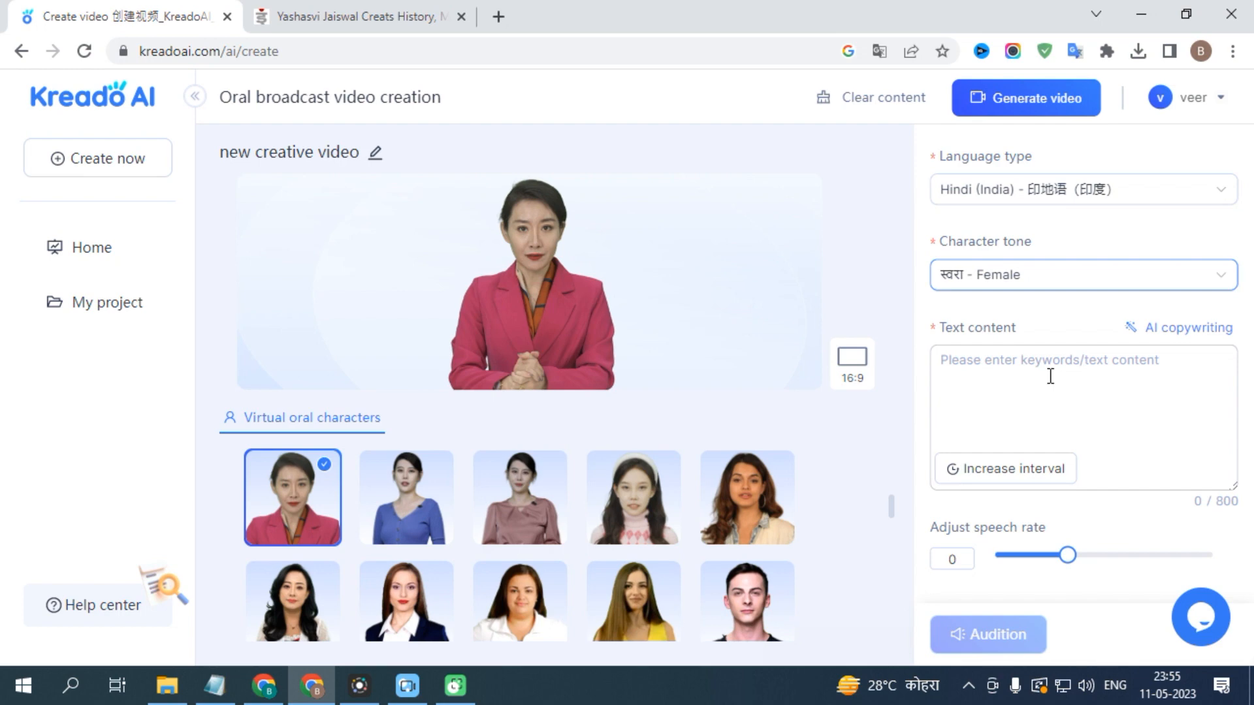
# Paste the copied Hindi article text beginning "राजस्थान के युवा ओपनर" into the video's text content.
pyautogui.click(990, 369)
pyautogui.hotkey('ctrl', 'v')
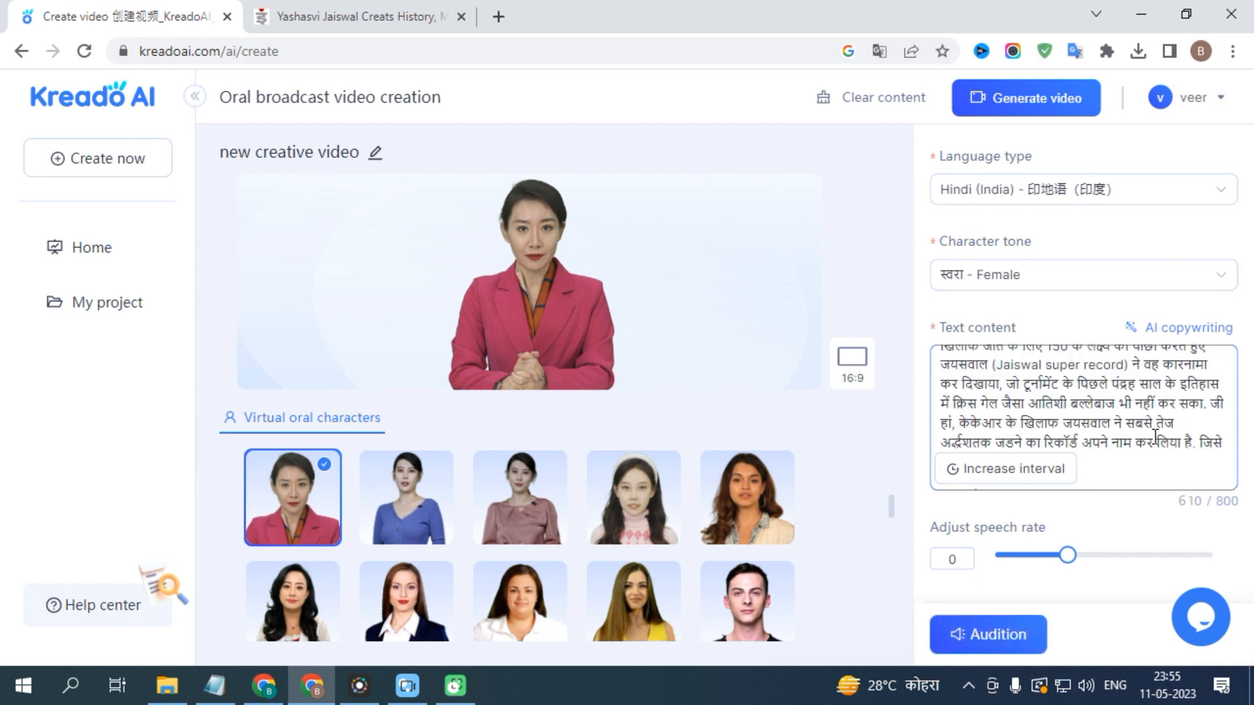
pyautogui.scroll(3, 1148, 447)
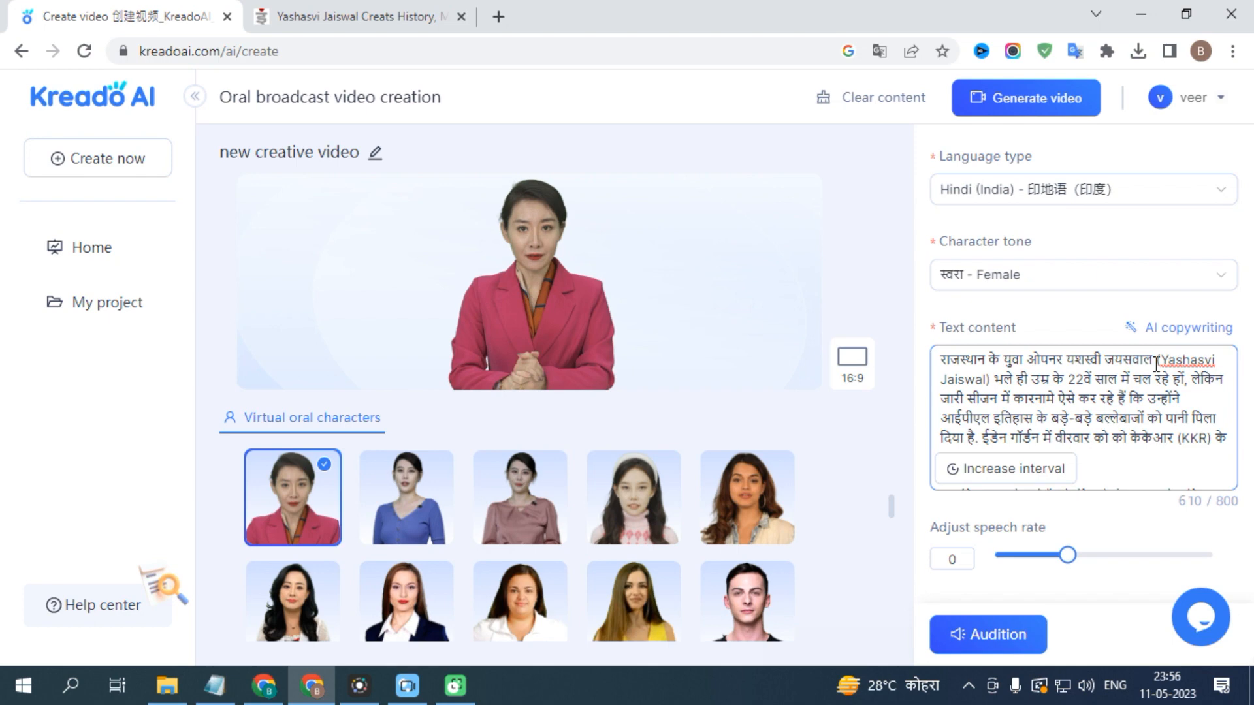
# Remove the bracketed English "(Yashasvi Jaiswal)" and "(KKR)" from the script, and put a space between "जयसवाल" and "भले".
pyautogui.moveTo(1154, 361); pyautogui.dragTo(995, 386)
pyautogui.press('BackSpace')
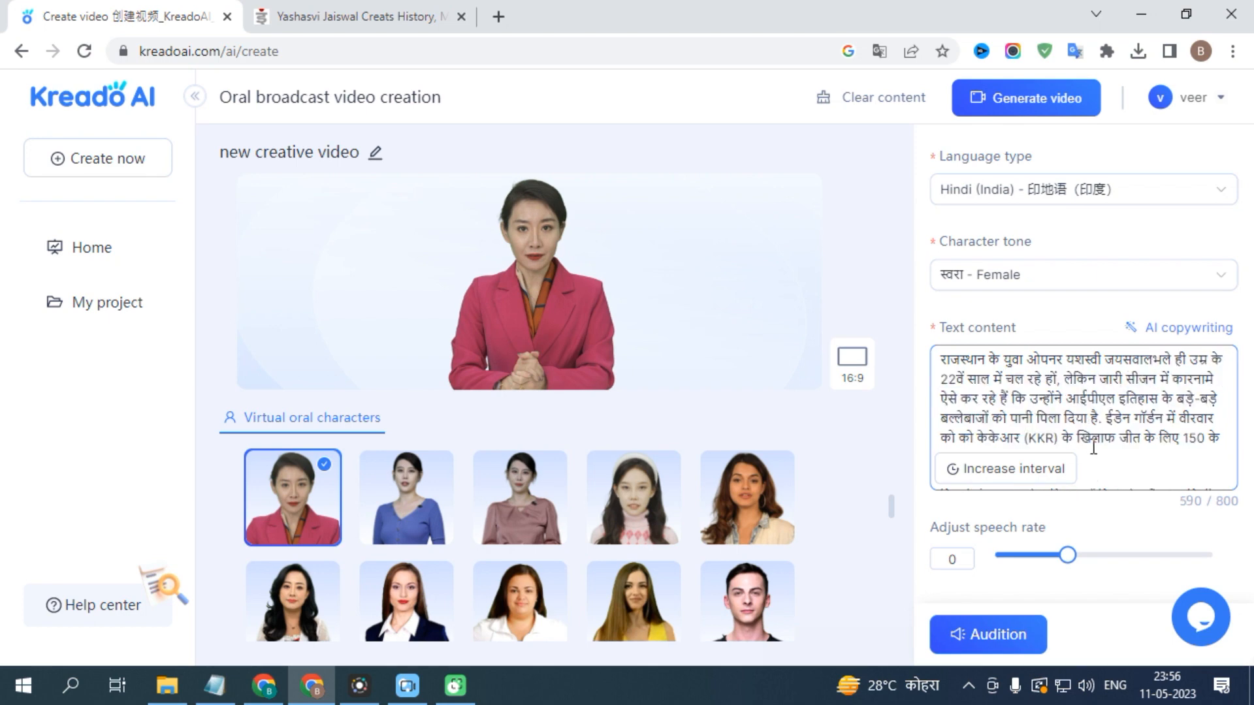
pyautogui.doubleClick(1044, 439)
pyautogui.press('BackSpace')
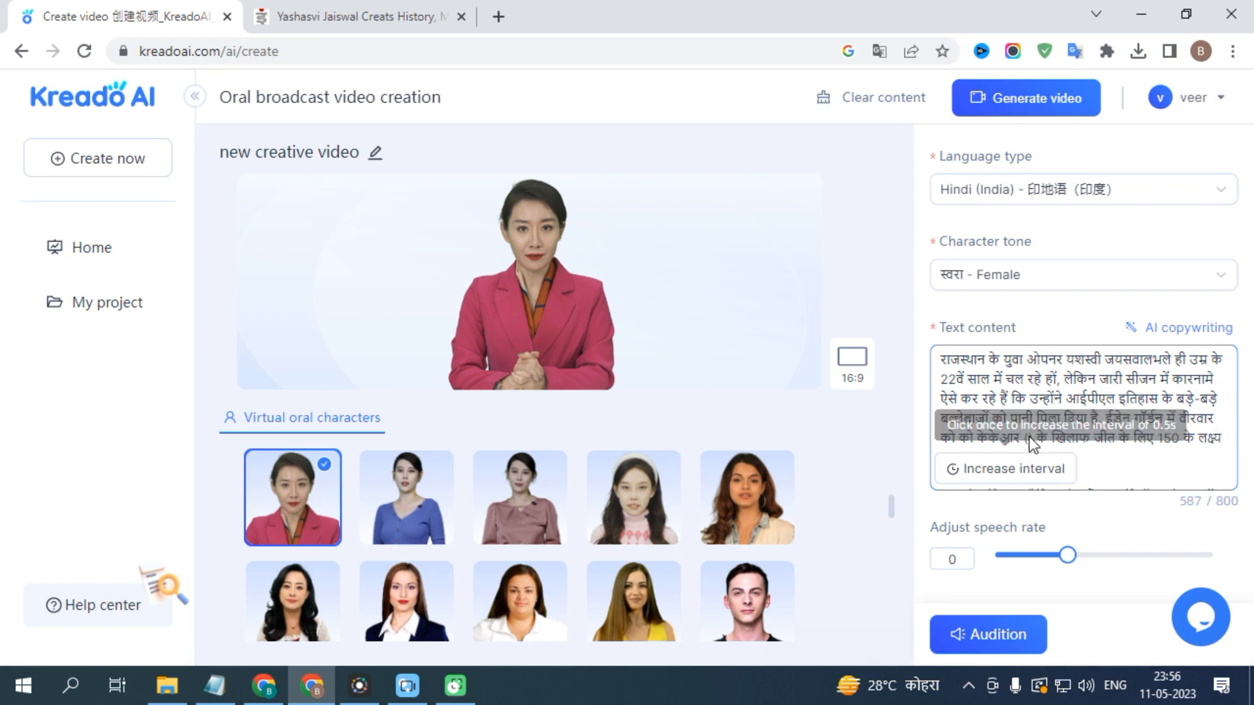
pyautogui.doubleClick(1026, 436)
pyautogui.press('BackSpace')
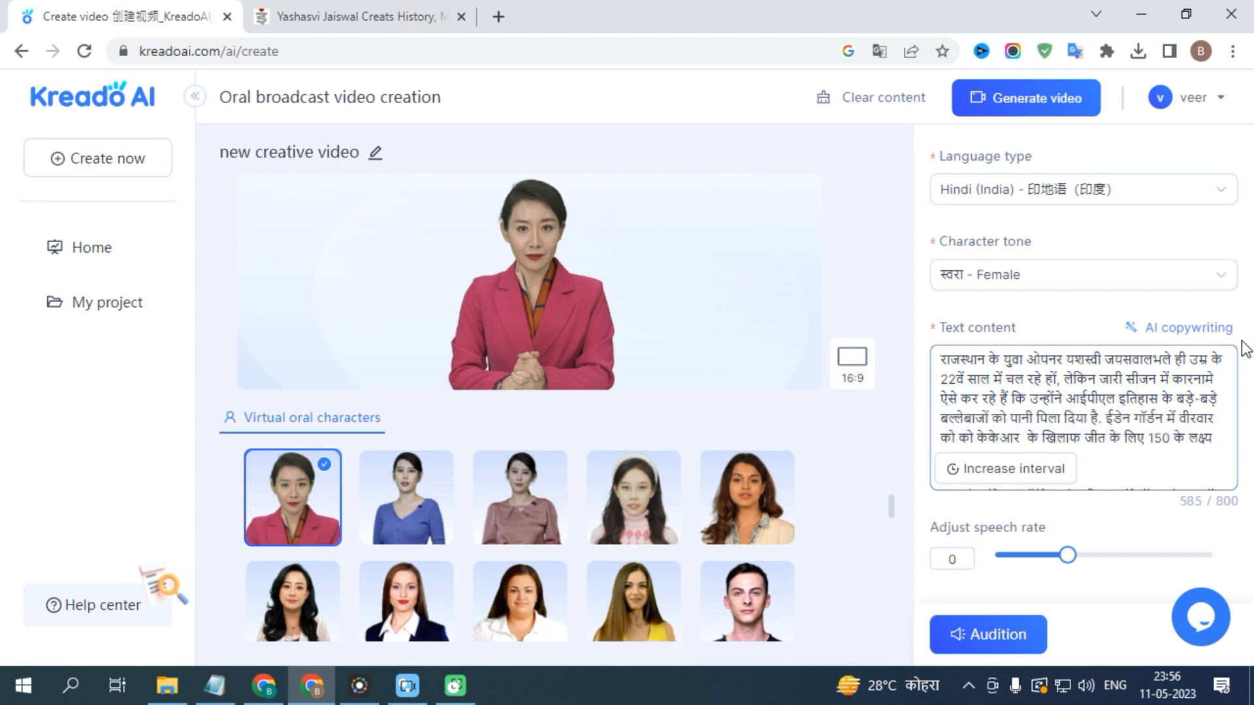
pyautogui.click(1154, 360)
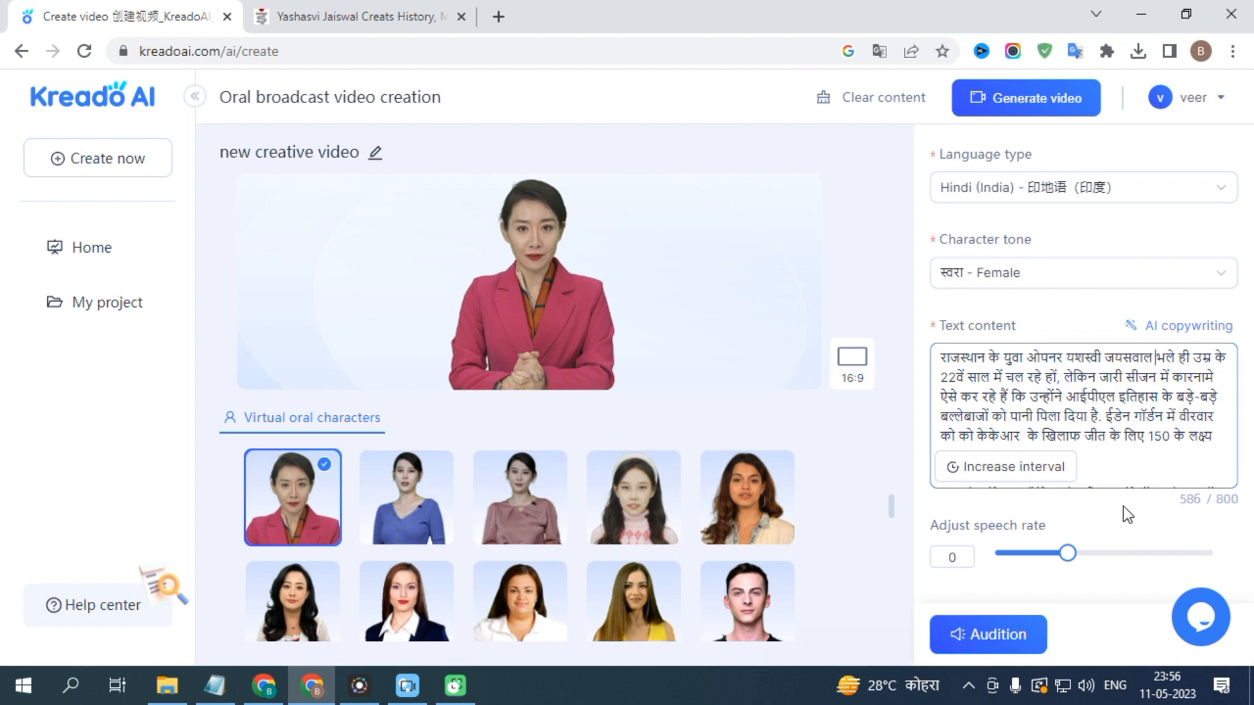
# Set the speech rate to 10 and the tone to 5, and audition the voice.
pyautogui.scroll(-2, 1124, 507)
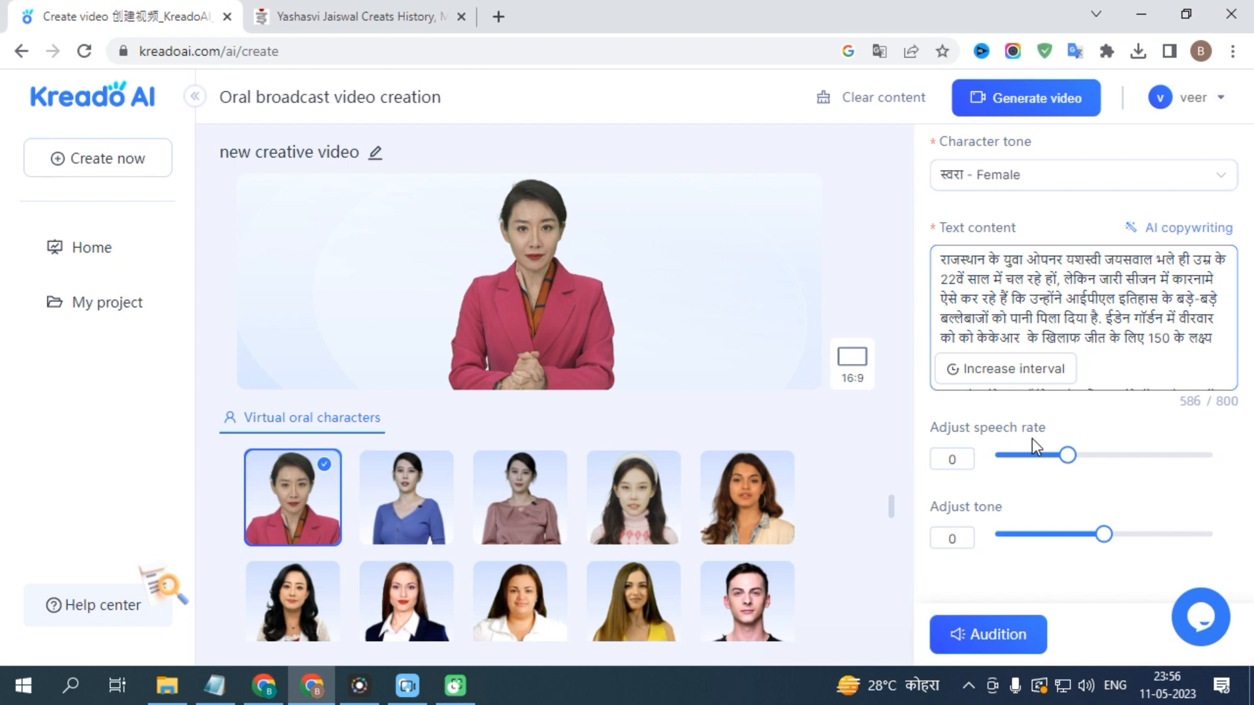
pyautogui.moveTo(1067, 455)
pyautogui.mouseDown()
pyautogui.moveTo(1113, 459)
pyautogui.moveTo(1024, 468)
pyautogui.moveTo(1078, 461)
pyautogui.mouseUp()
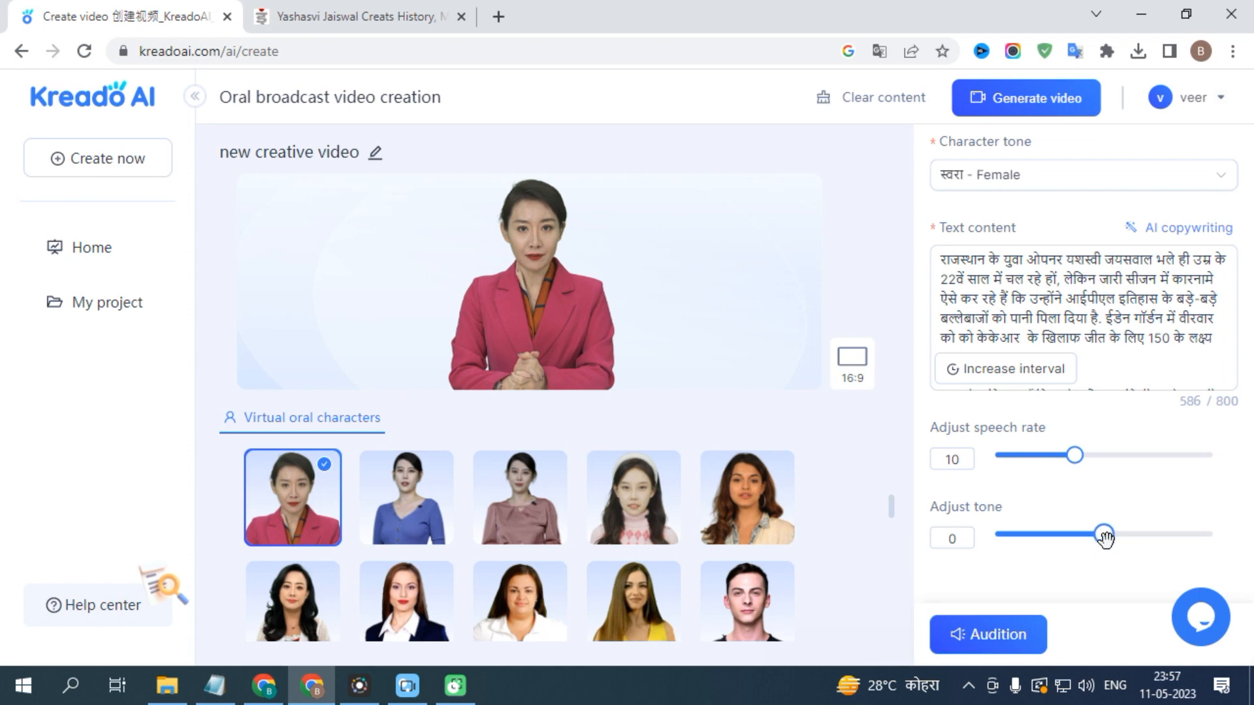
pyautogui.moveTo(1104, 536); pyautogui.dragTo(1118, 538)
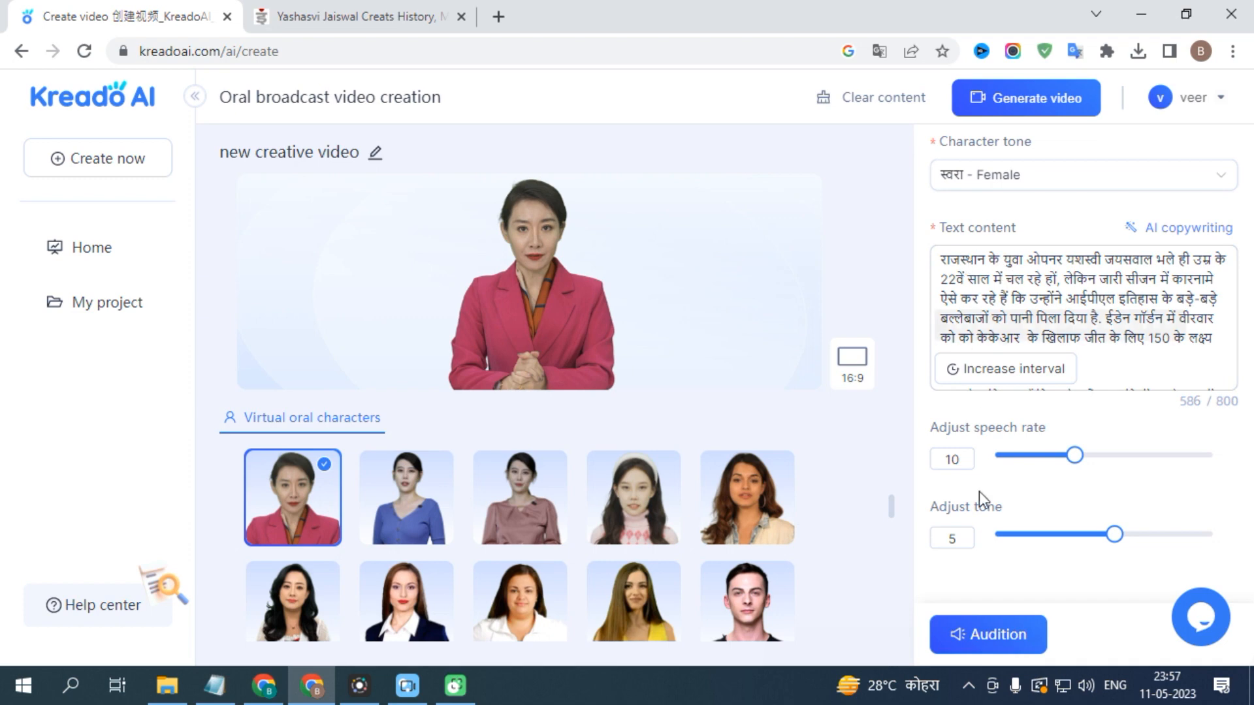
pyautogui.click(1022, 632)
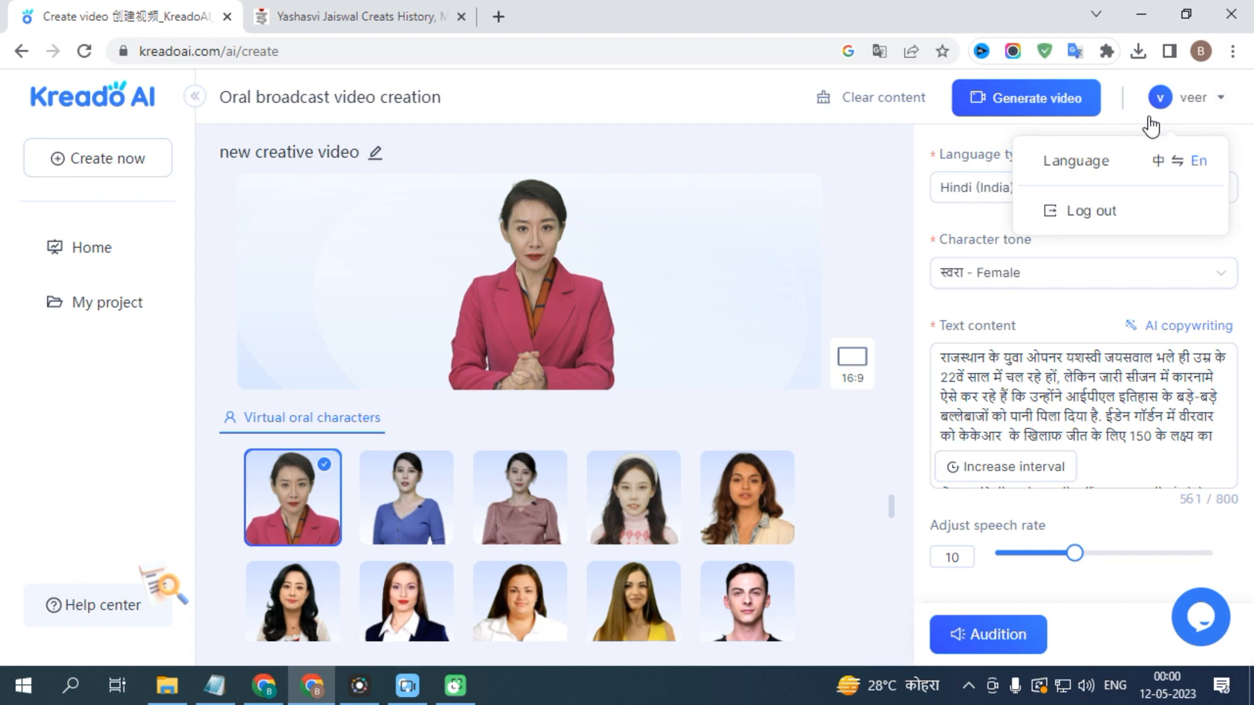
# Generate the video as "new creative video" and look over the digital human videos in the project list.
pyautogui.click(1032, 104)
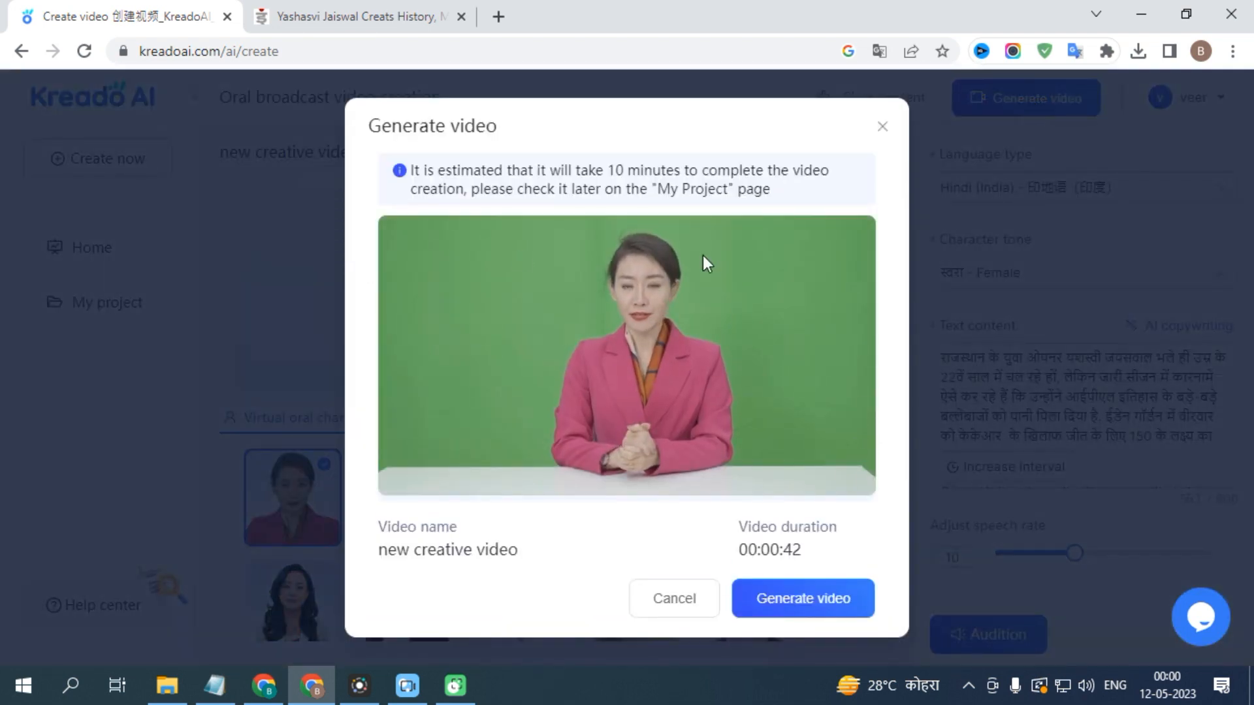
pyautogui.click(794, 606)
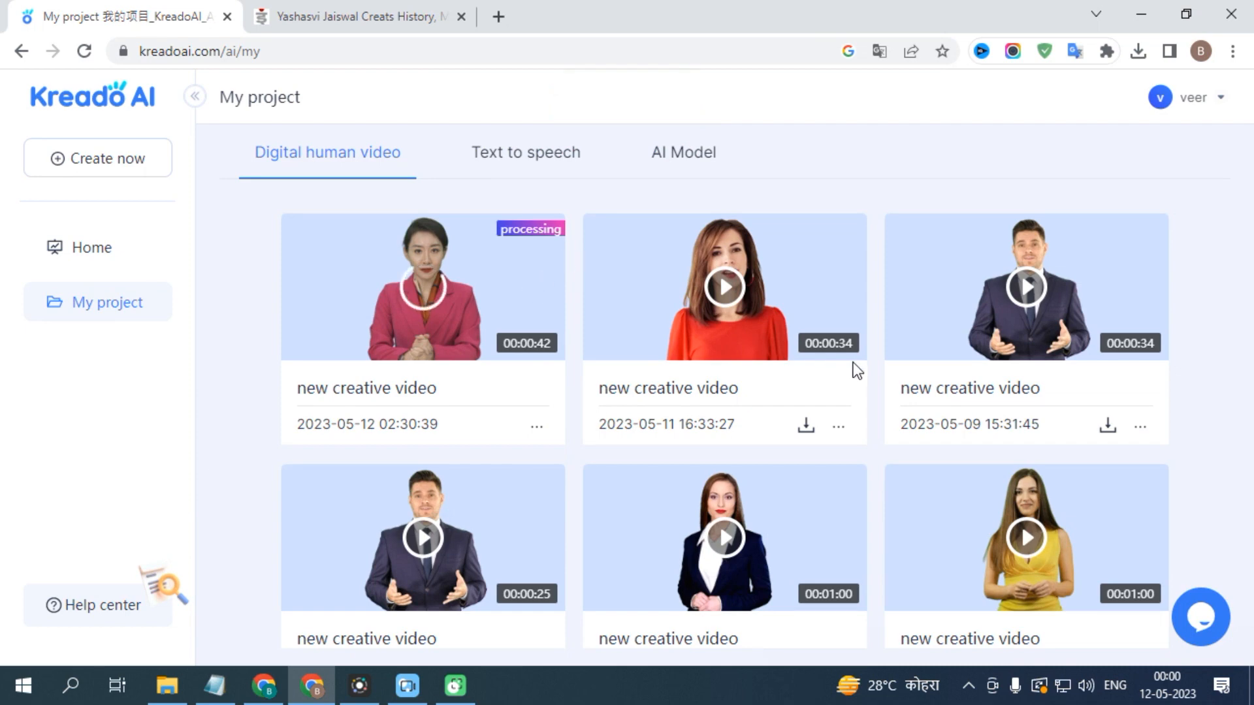
pyautogui.scroll(-1, 851, 365)
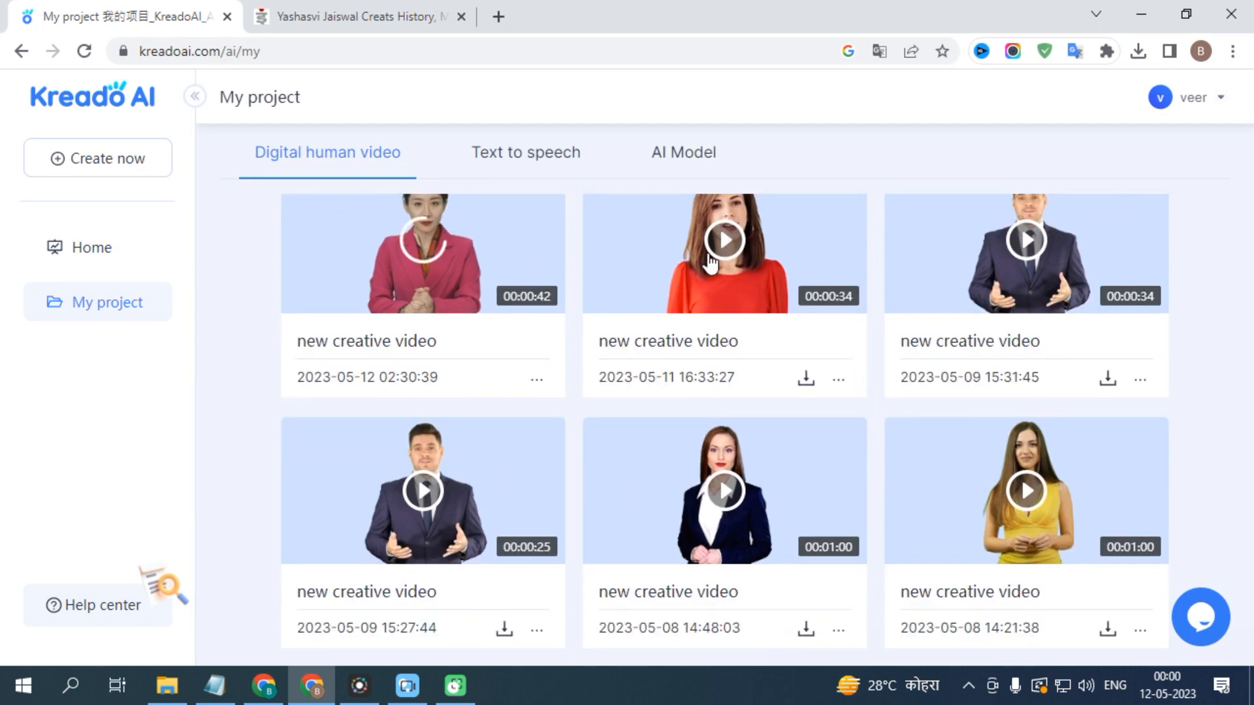
pyautogui.scroll(1, 1027, 406)
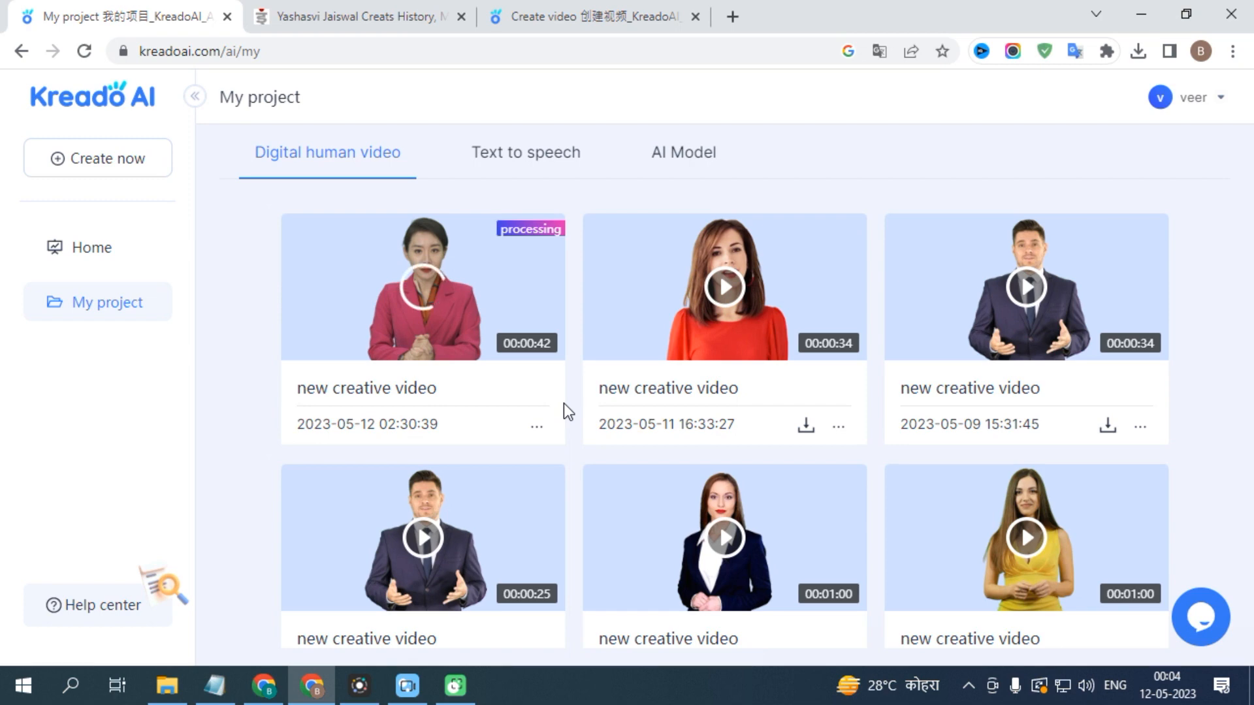
# In the other open video creation page, paste the article paragraph beginning "वीरवार से पहले तक" as the text content.
pyautogui.click(594, 20)
pyautogui.click(972, 457)
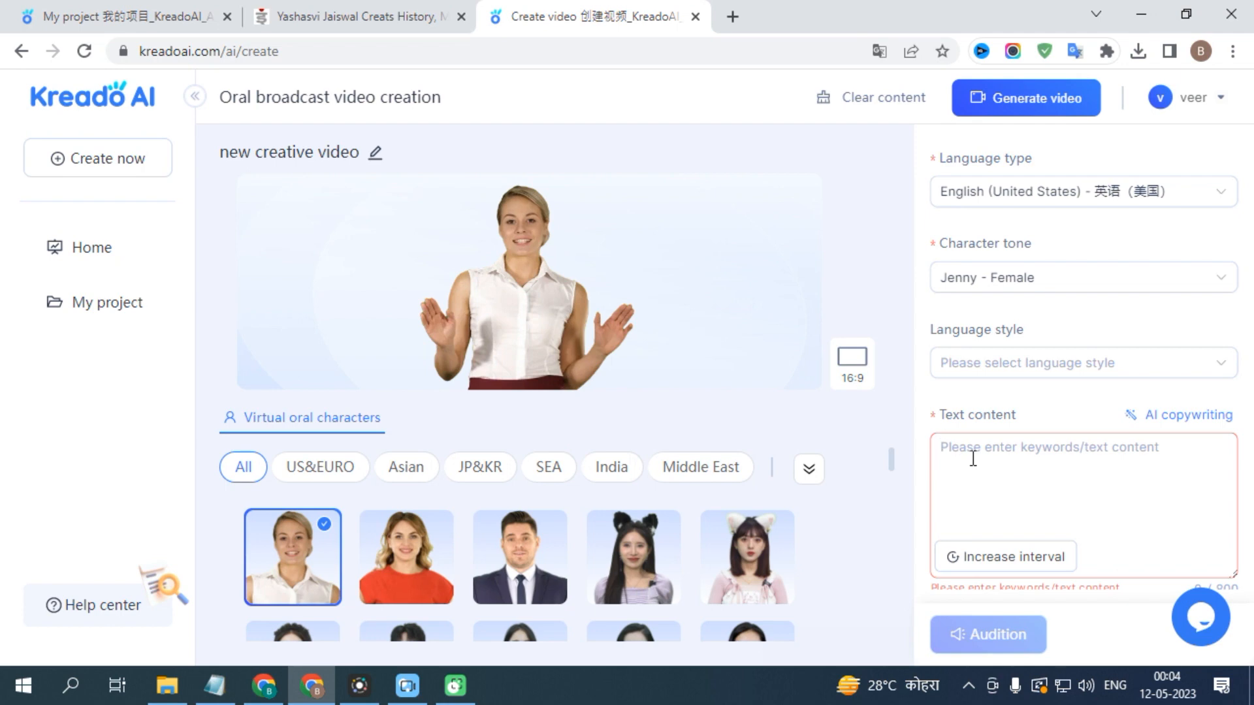
pyautogui.hotkey('ctrl', 'v')
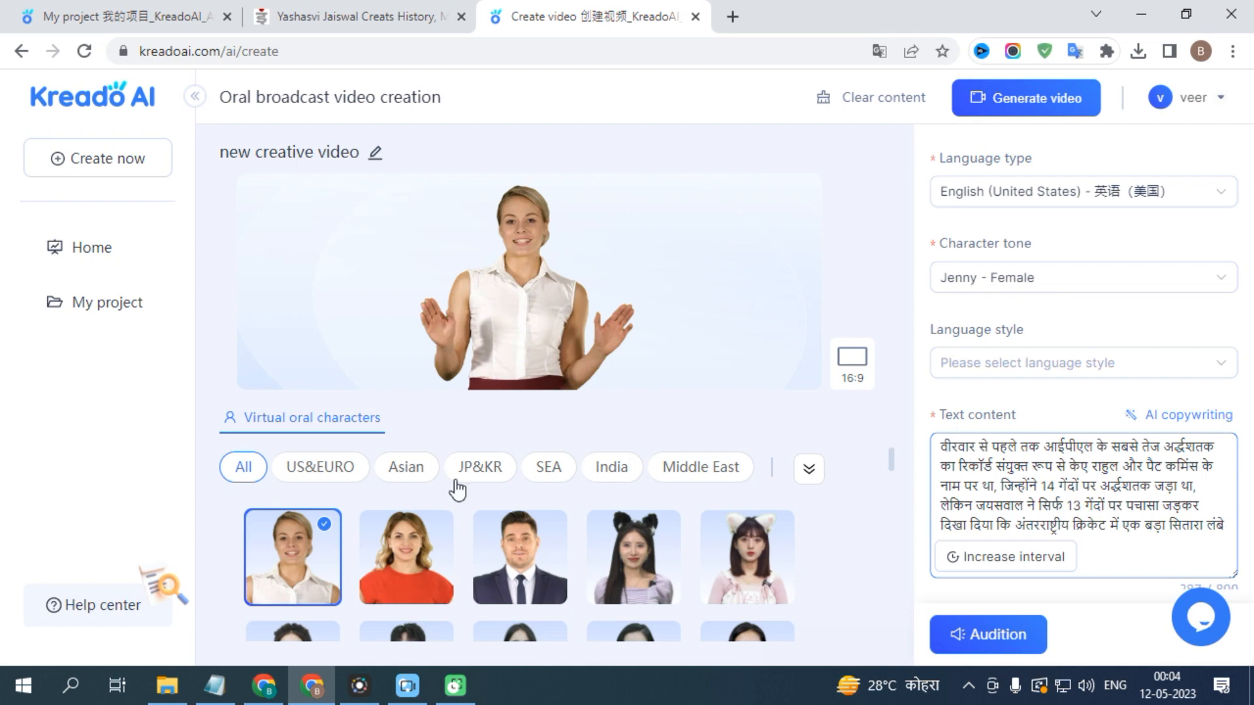
# Choose the same pink-blazer presenter for the second video and set its language type to Hindi (India).
pyautogui.scroll(-3, 538, 461)
pyautogui.scroll(-2, 476, 557)
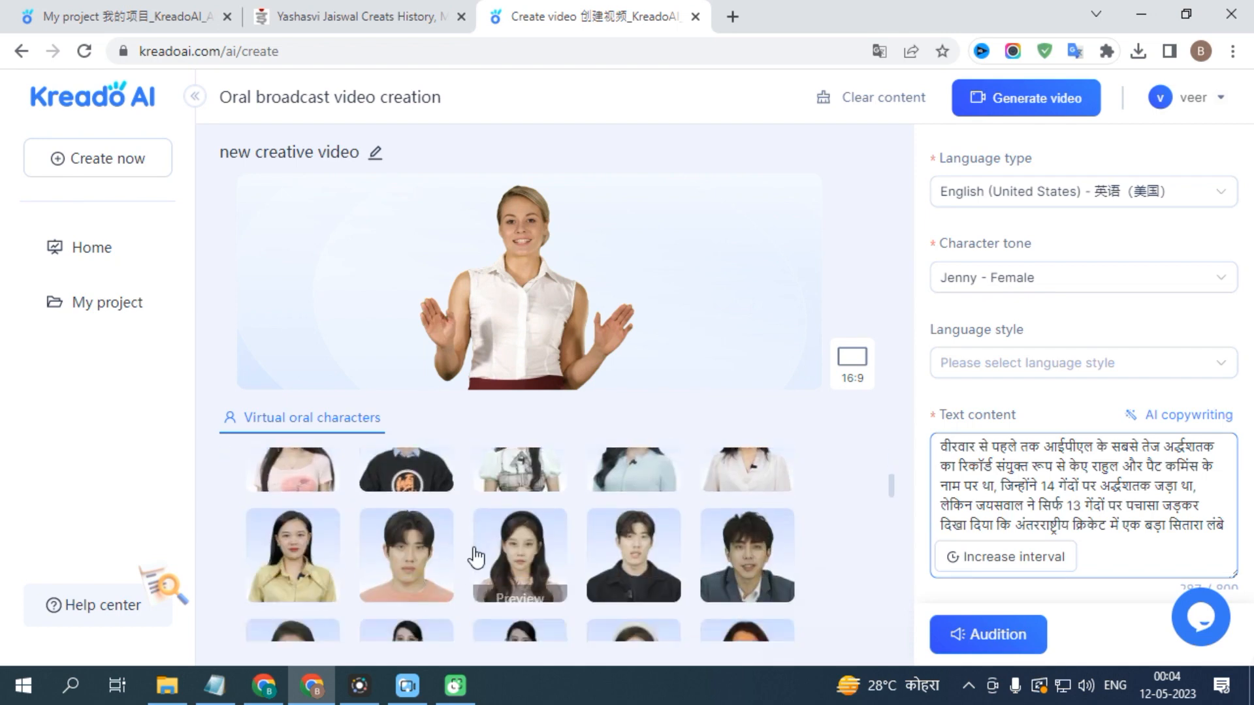
pyautogui.click(319, 590)
pyautogui.click(1010, 194)
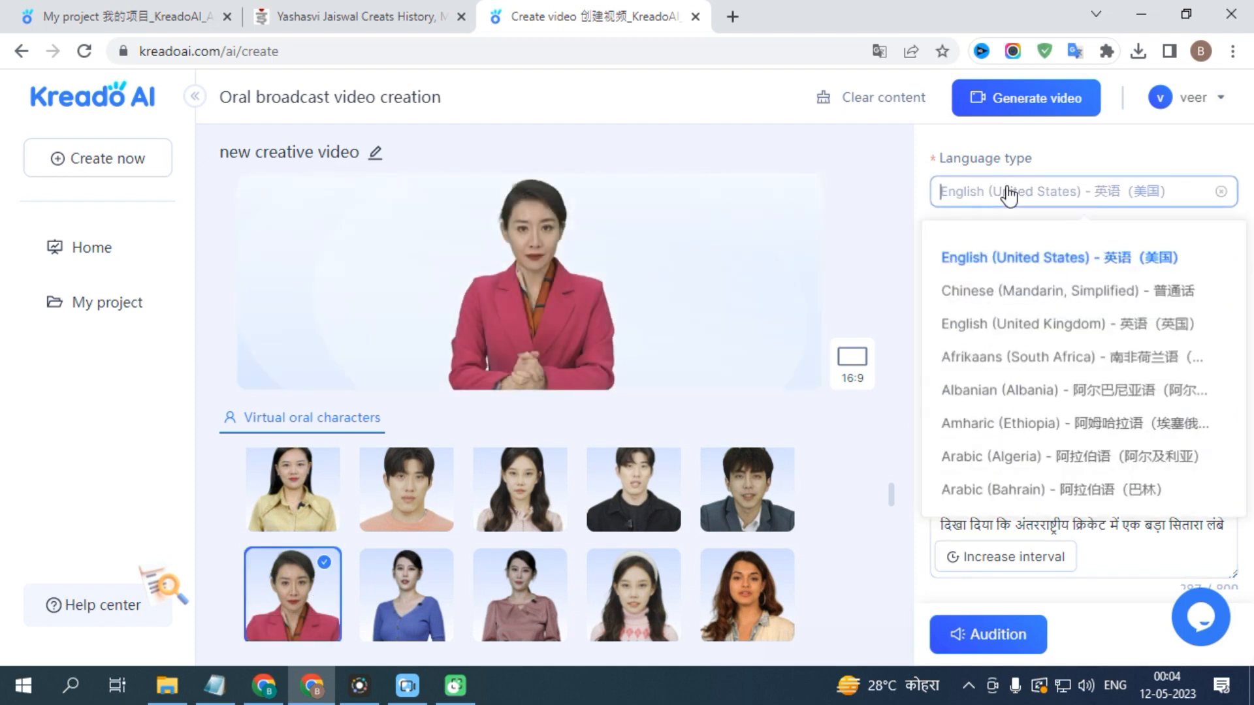
pyautogui.scroll(-10, 1030, 400)
pyautogui.click(1030, 400)
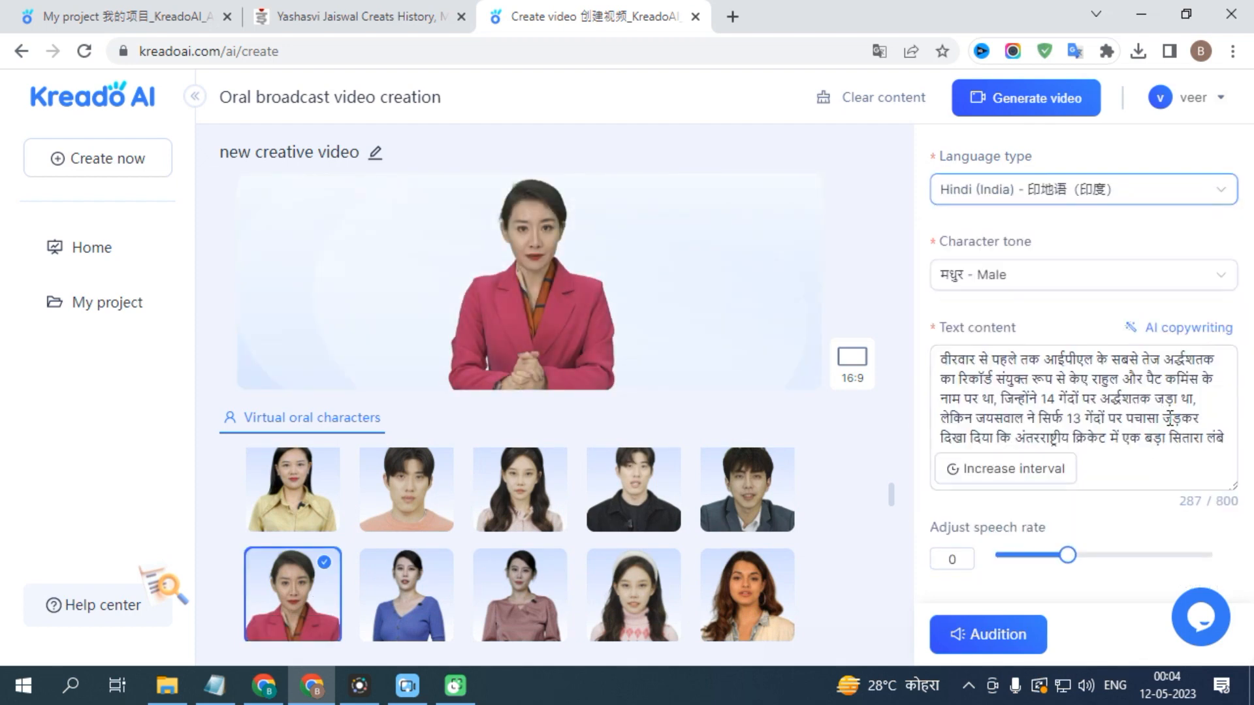
# Raise the second video's speech rate and tone slightly, matching the first video's settings.
pyautogui.scroll(-2, 1009, 457)
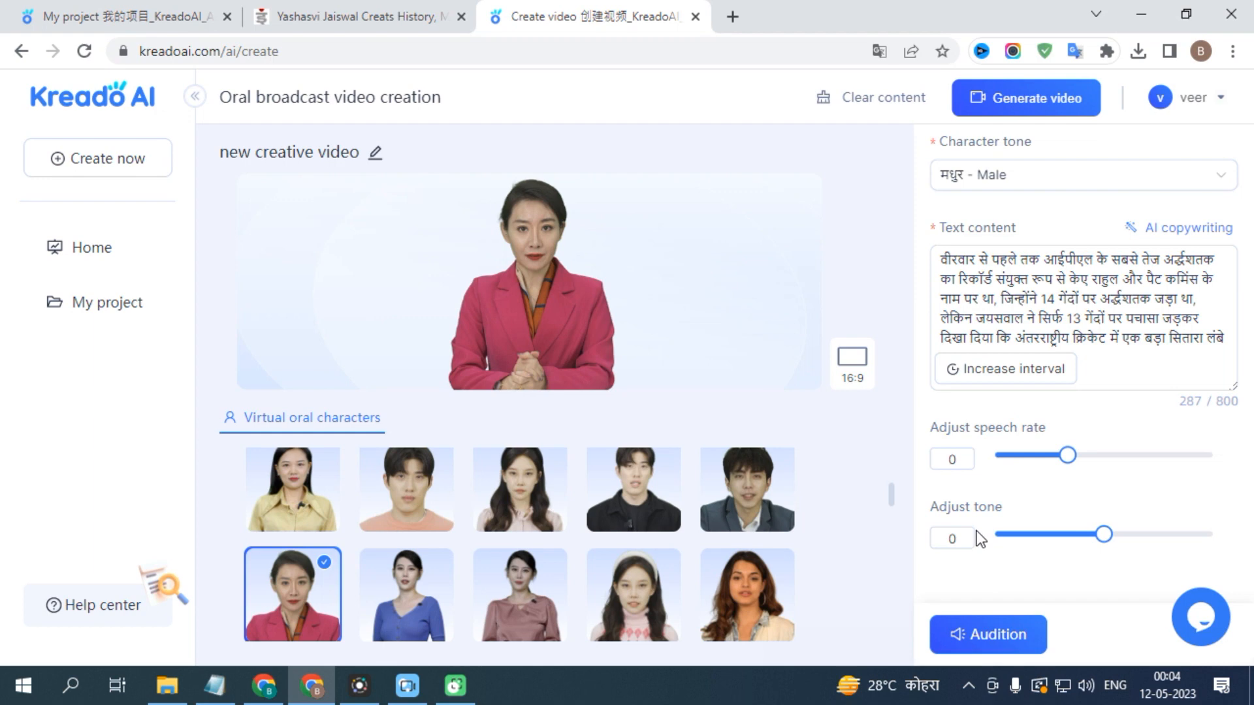
pyautogui.moveTo(1067, 455); pyautogui.dragTo(1078, 460)
pyautogui.click(1114, 534)
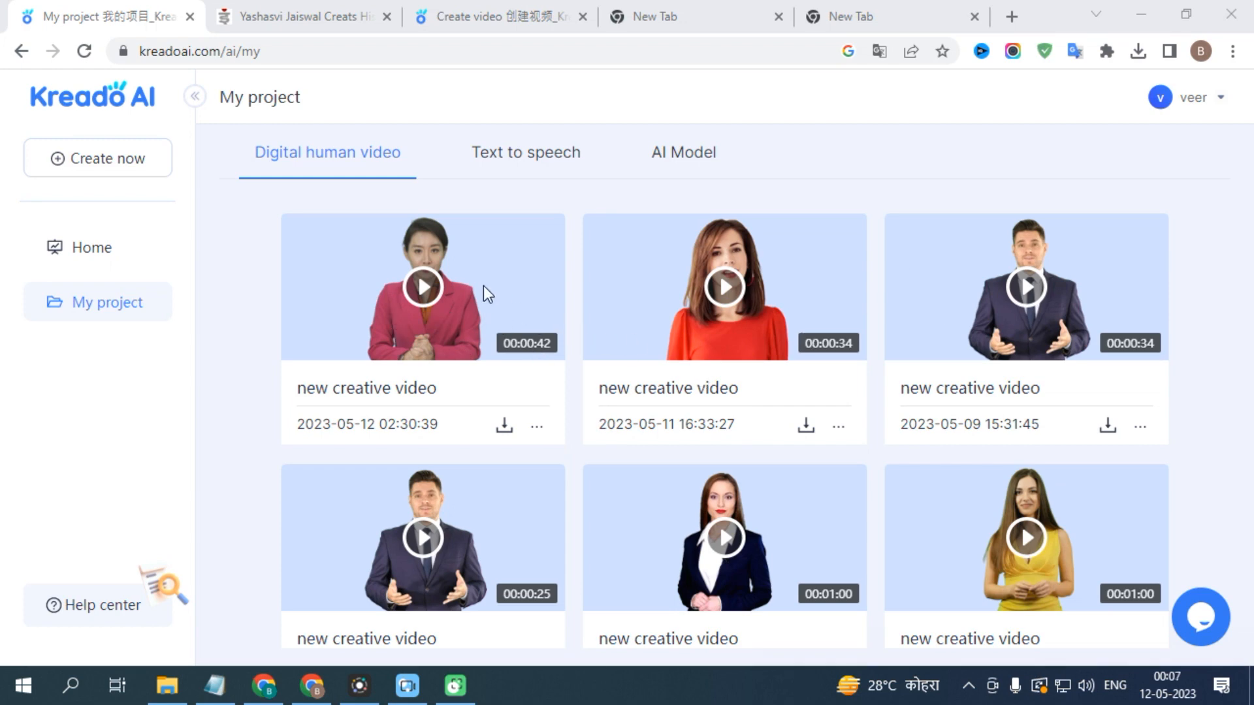
# Preview the finished video of the pink-blazer presenter in the project list and download it.
pyautogui.click(426, 297)
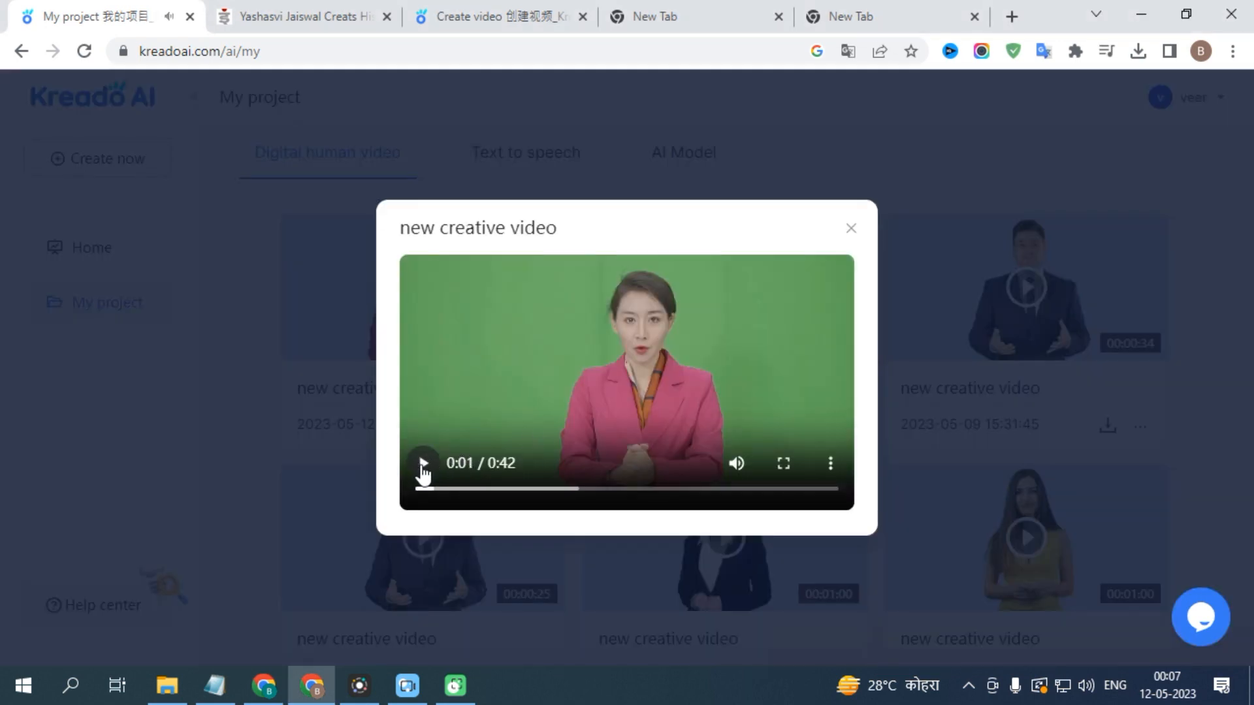
pyautogui.click(852, 227)
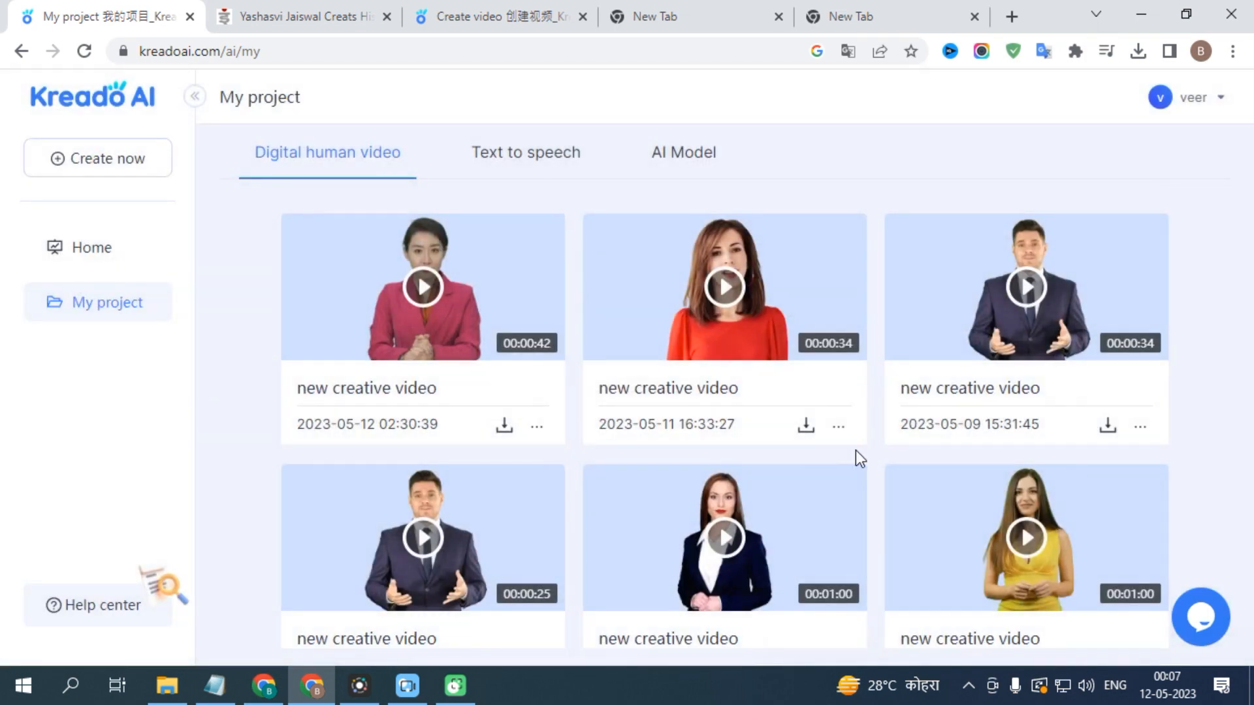
pyautogui.click(504, 425)
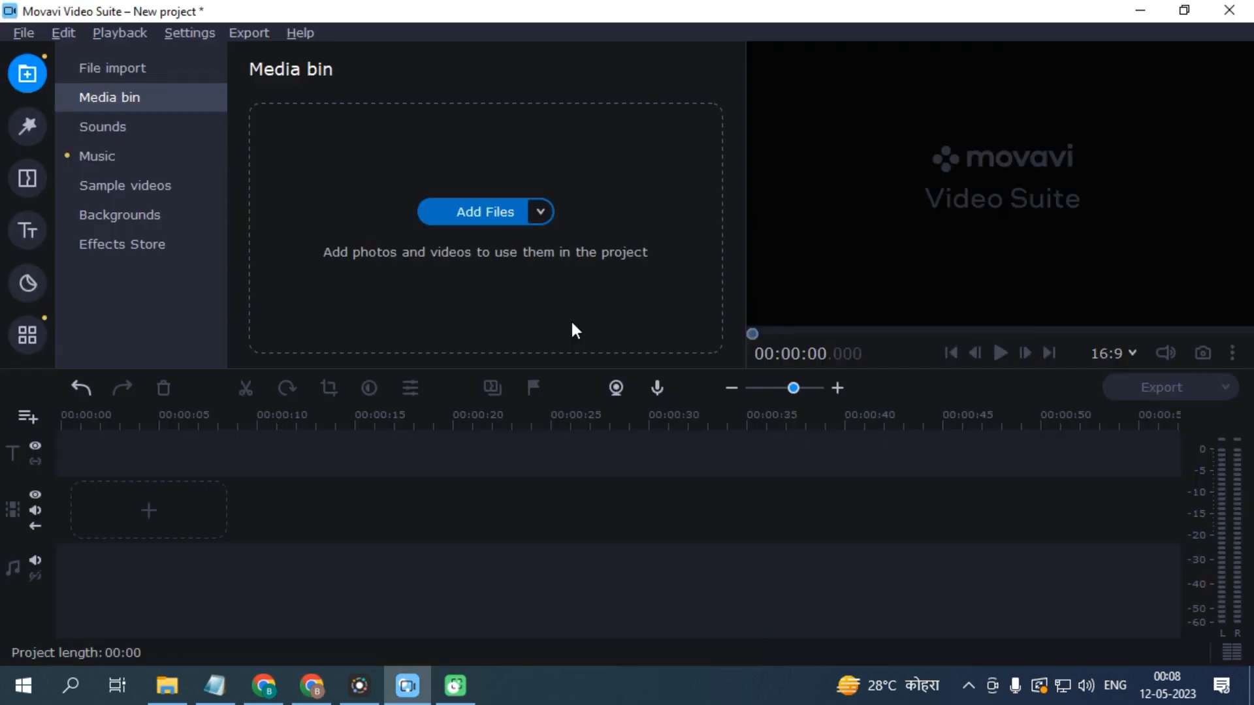
# Import the downloaded presenter video new creative video (3).mp4 from the Downloads folder into the media bin.
pyautogui.click(476, 210)
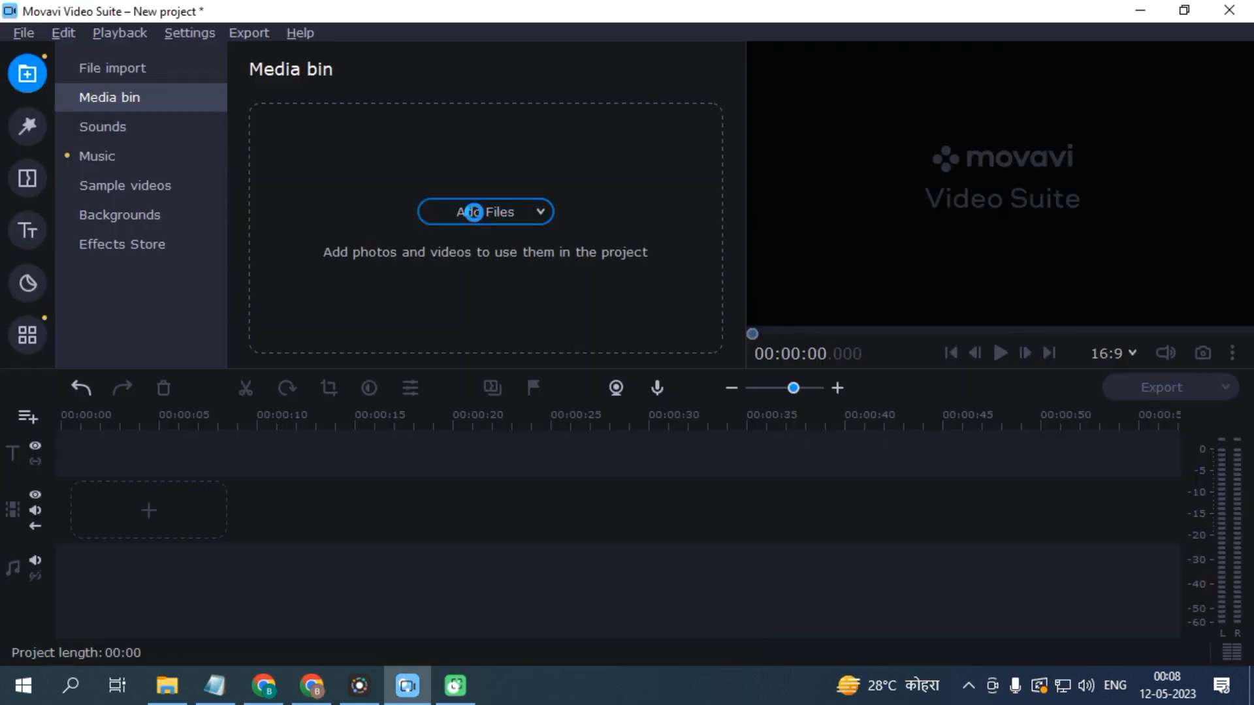
pyautogui.click(89, 238)
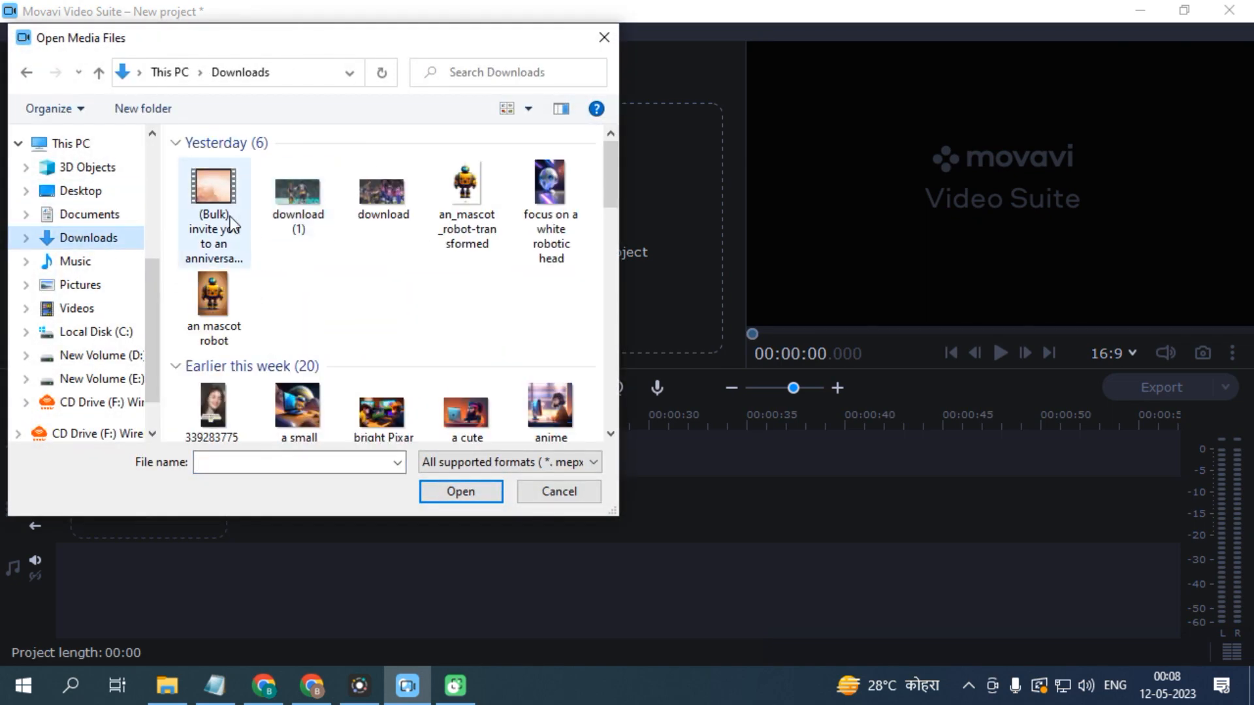
pyautogui.click(218, 195)
pyautogui.click(454, 489)
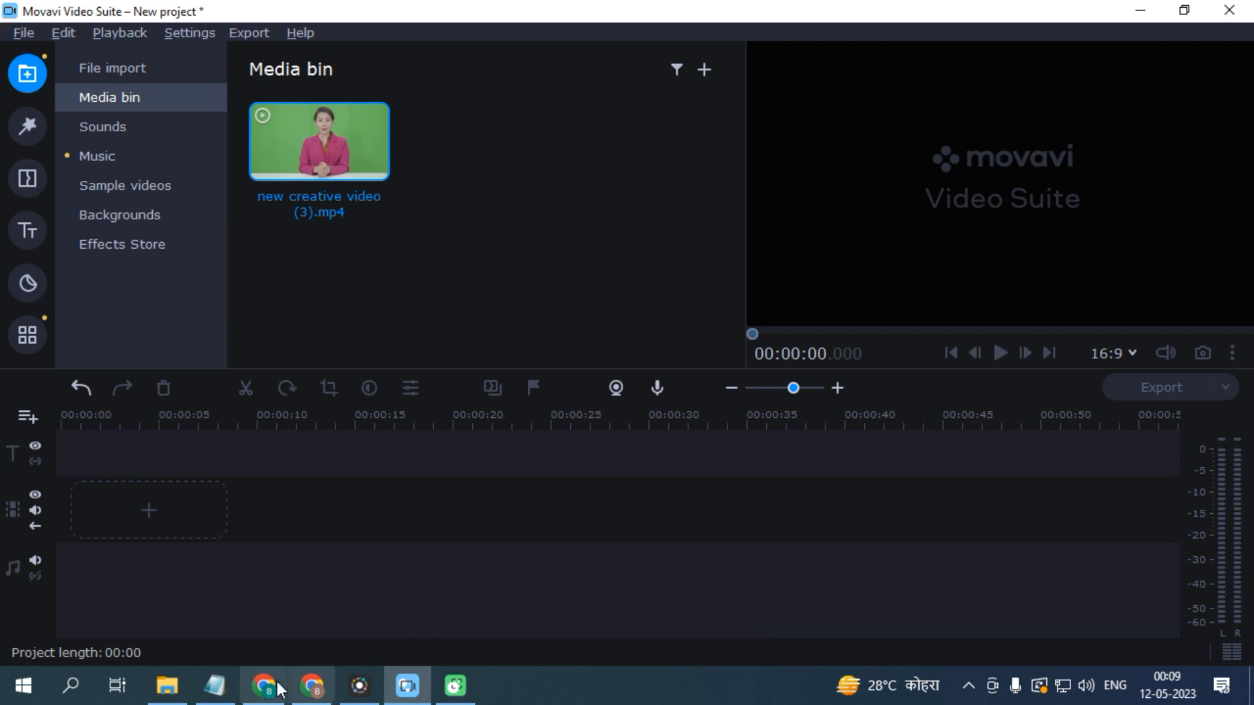
# Switch to Chrome, close a spare blank tab and search Google Images for "ipl images".
pyautogui.click(318, 691)
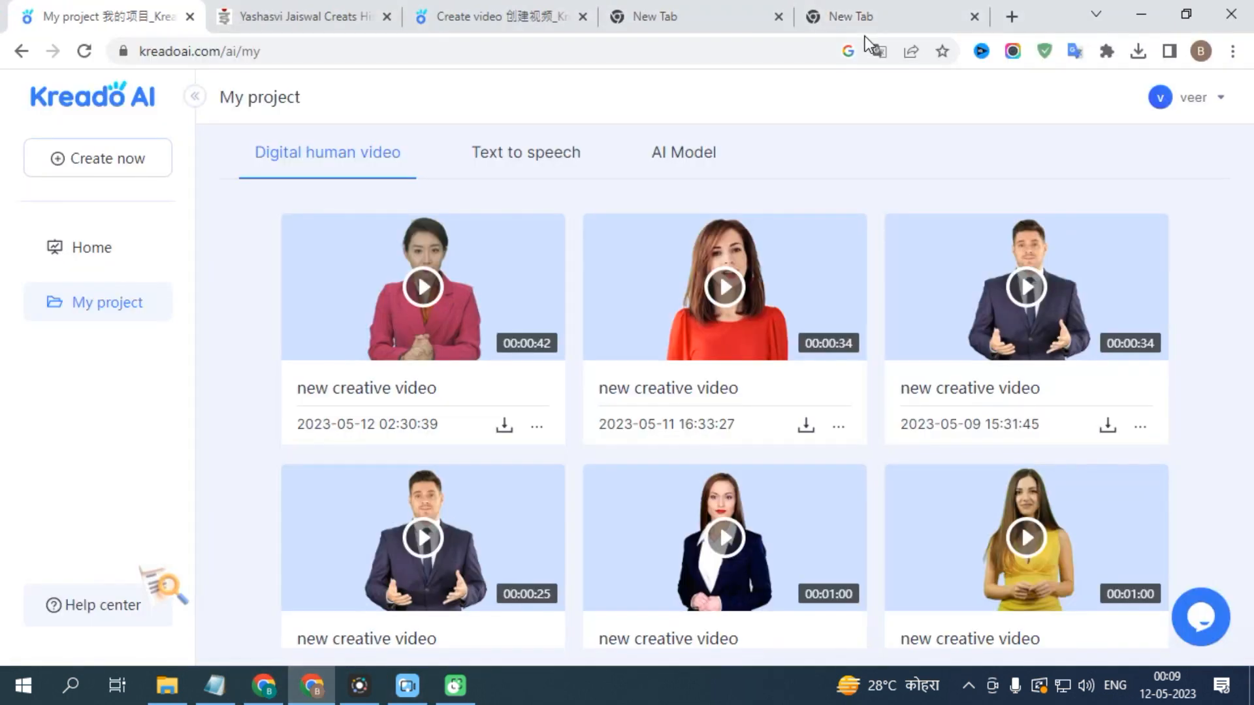
pyautogui.click(975, 15)
pyautogui.click(812, 11)
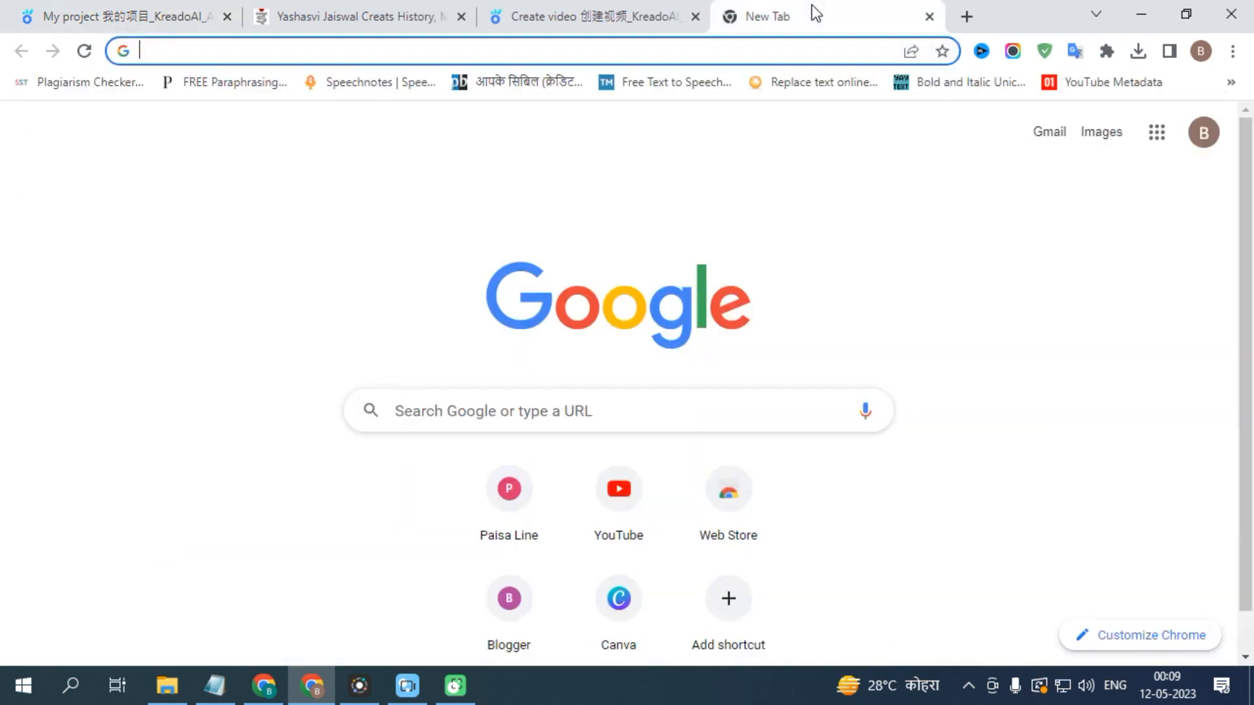
pyautogui.click(587, 398)
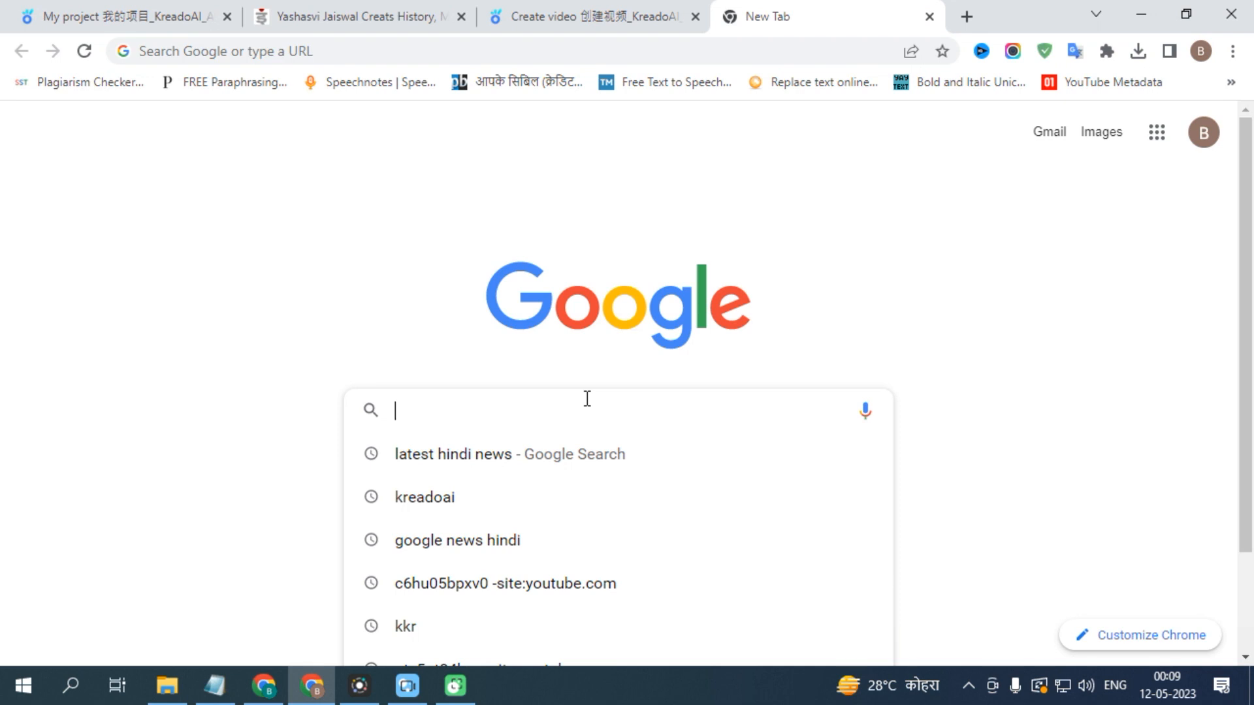
pyautogui.write('ipl')
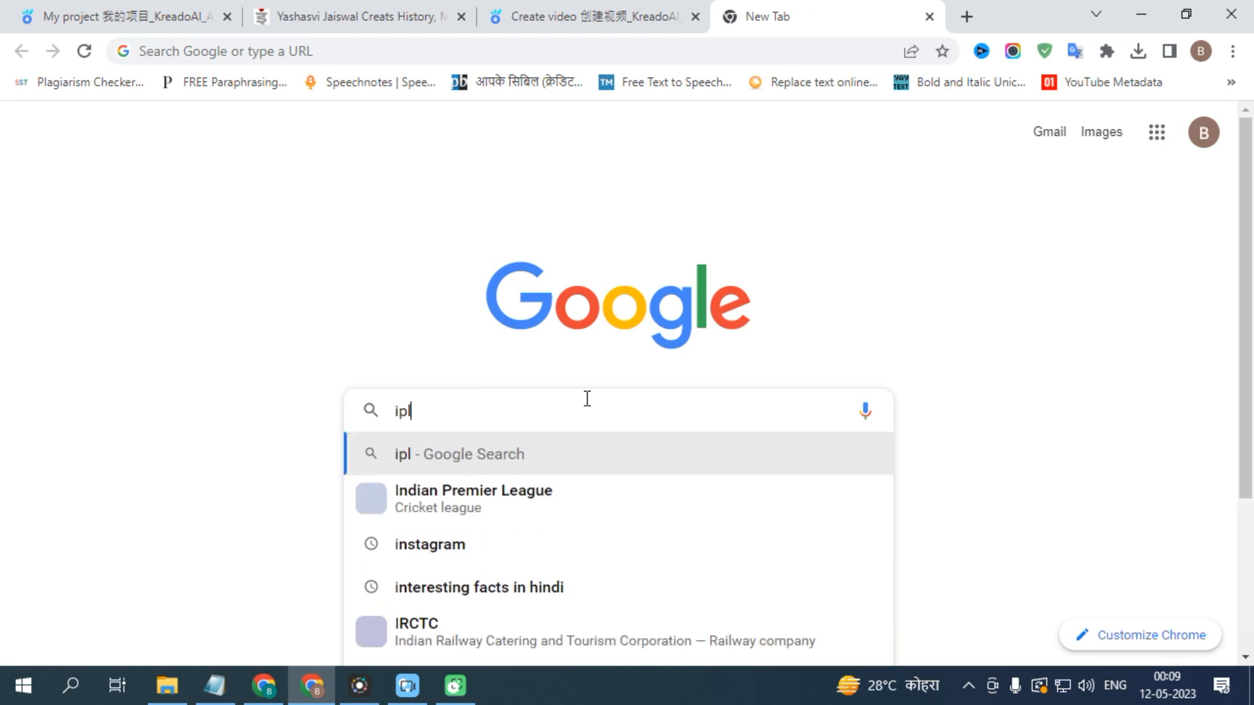
pyautogui.write(' images')
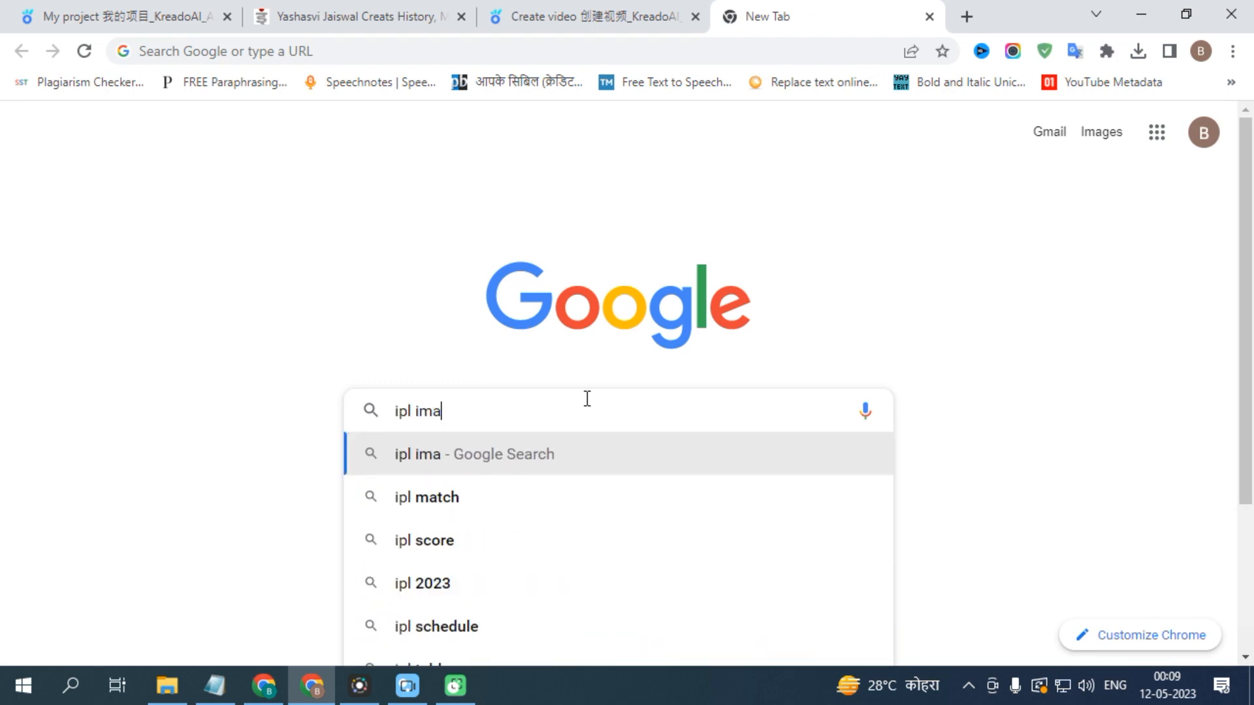
pyautogui.press('Return')
pyautogui.click(216, 186)
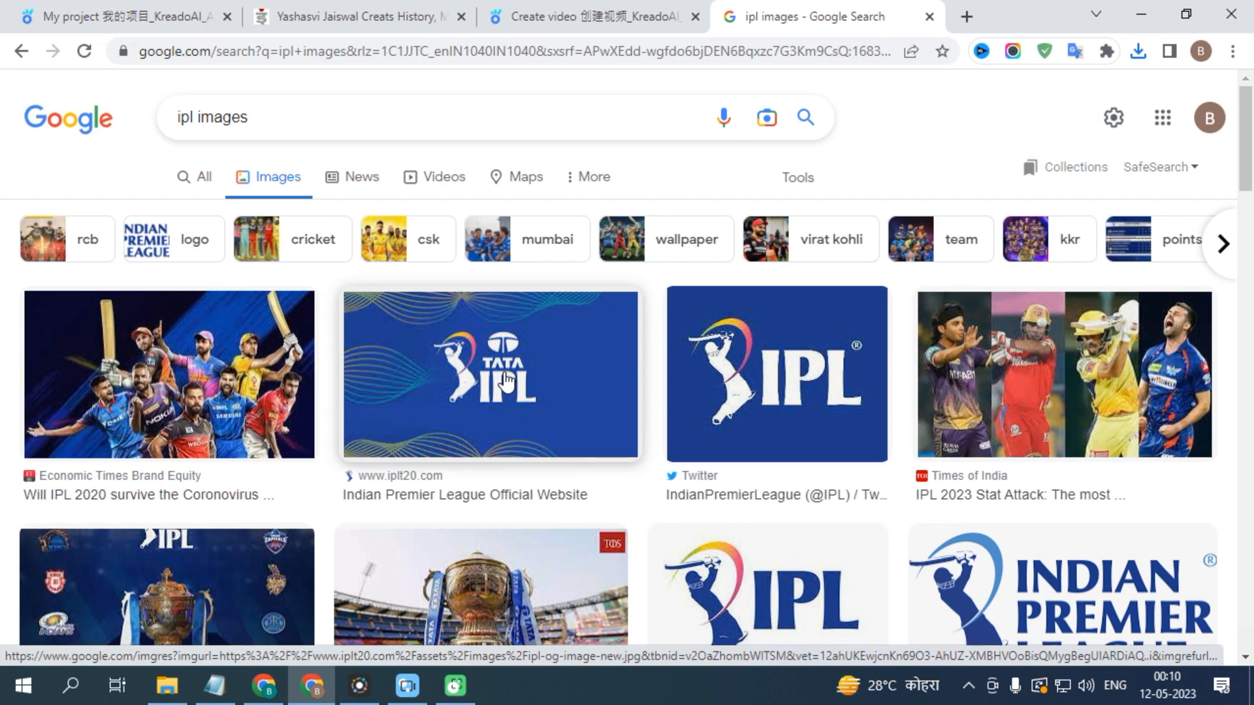
# Save the blue Tata IPL logo, the Wisden photo of two players and the Hindustan Times batting photo from the image results.
pyautogui.rightClick(500, 376)
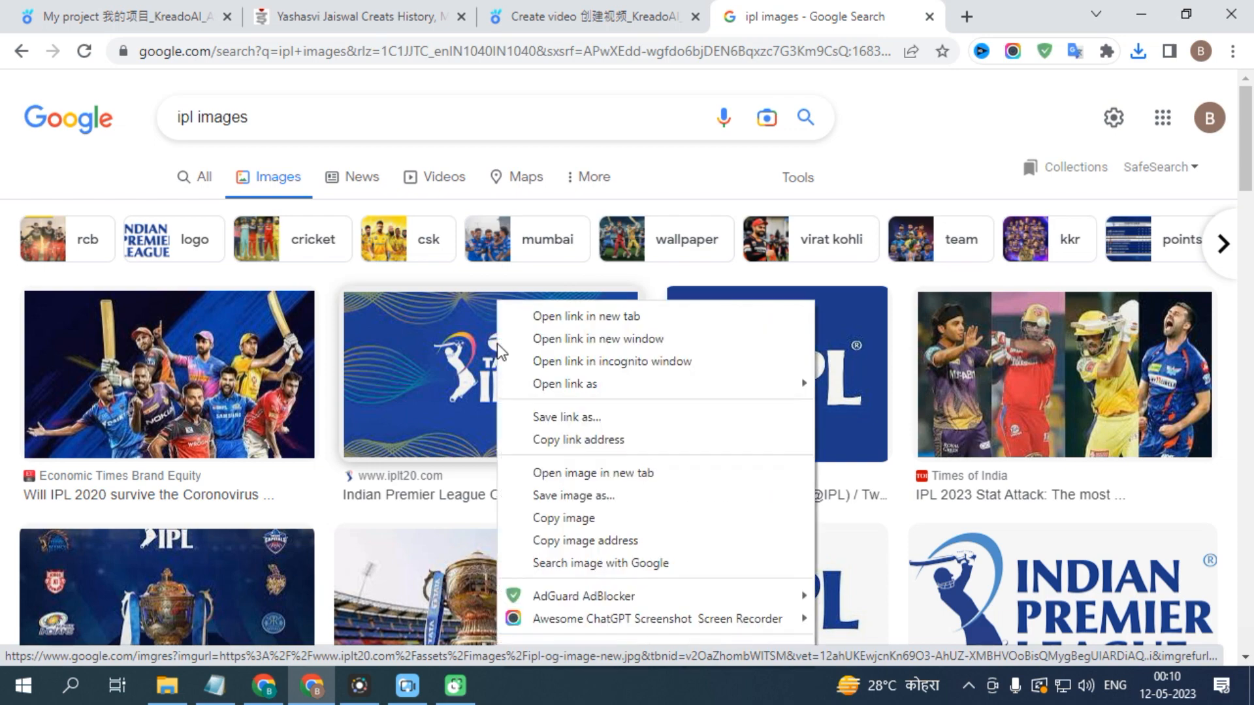
pyautogui.click(571, 496)
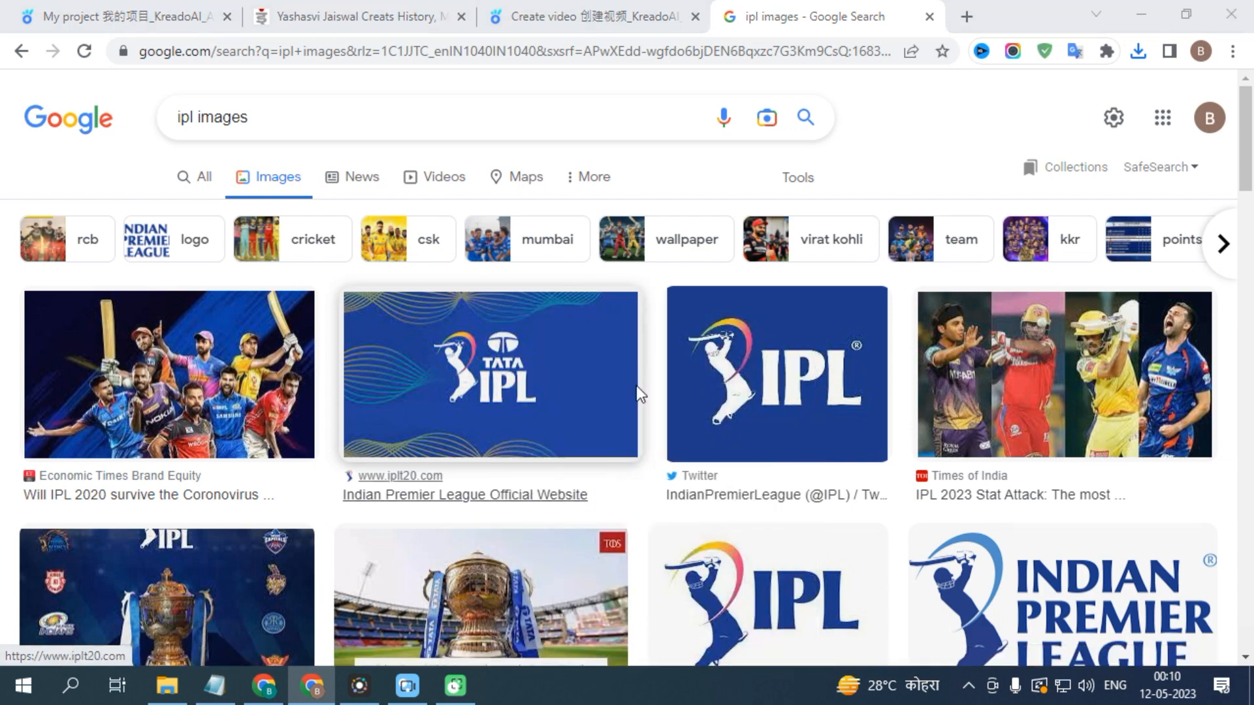
pyautogui.scroll(-5, 653, 404)
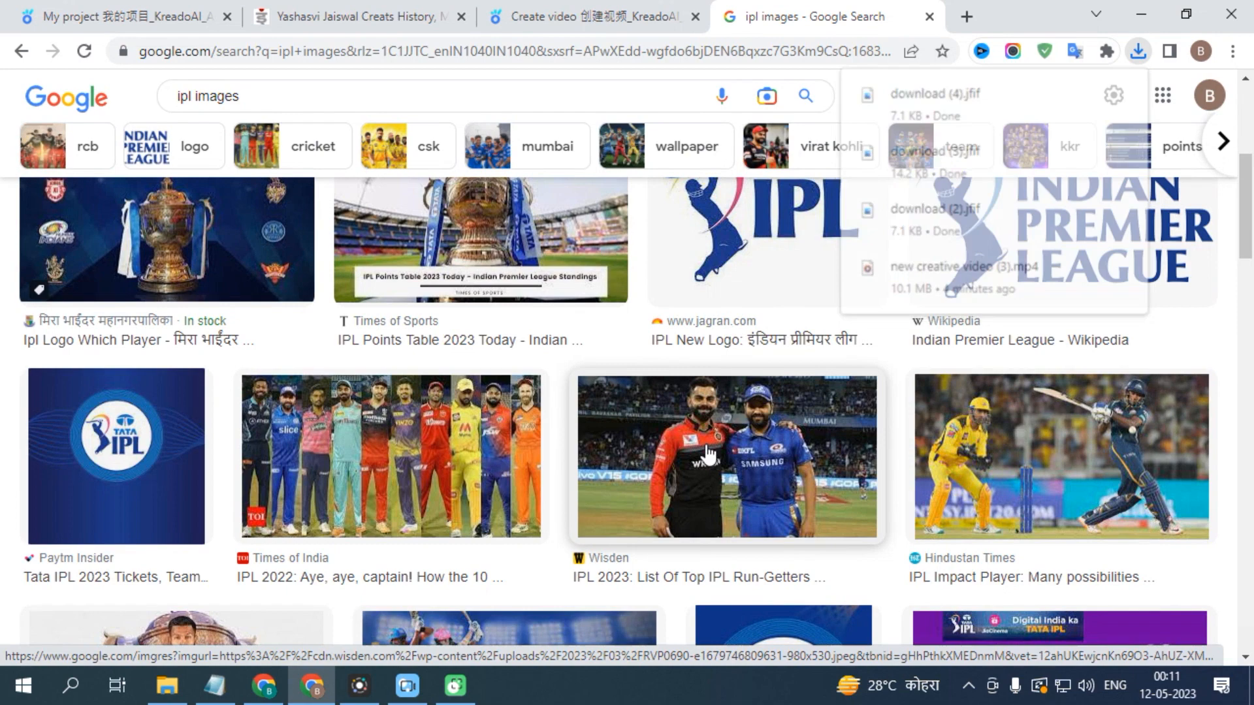
pyautogui.rightClick(728, 444)
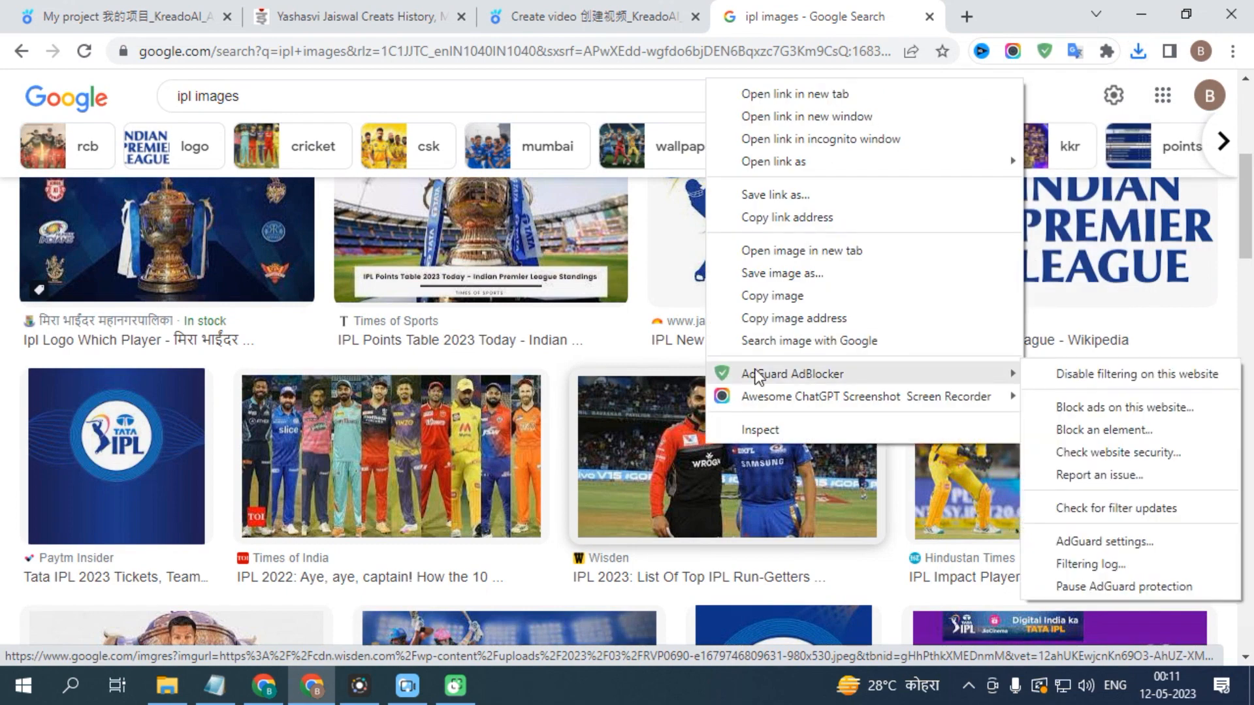
pyautogui.click(781, 272)
pyautogui.click(464, 467)
pyautogui.rightClick(984, 451)
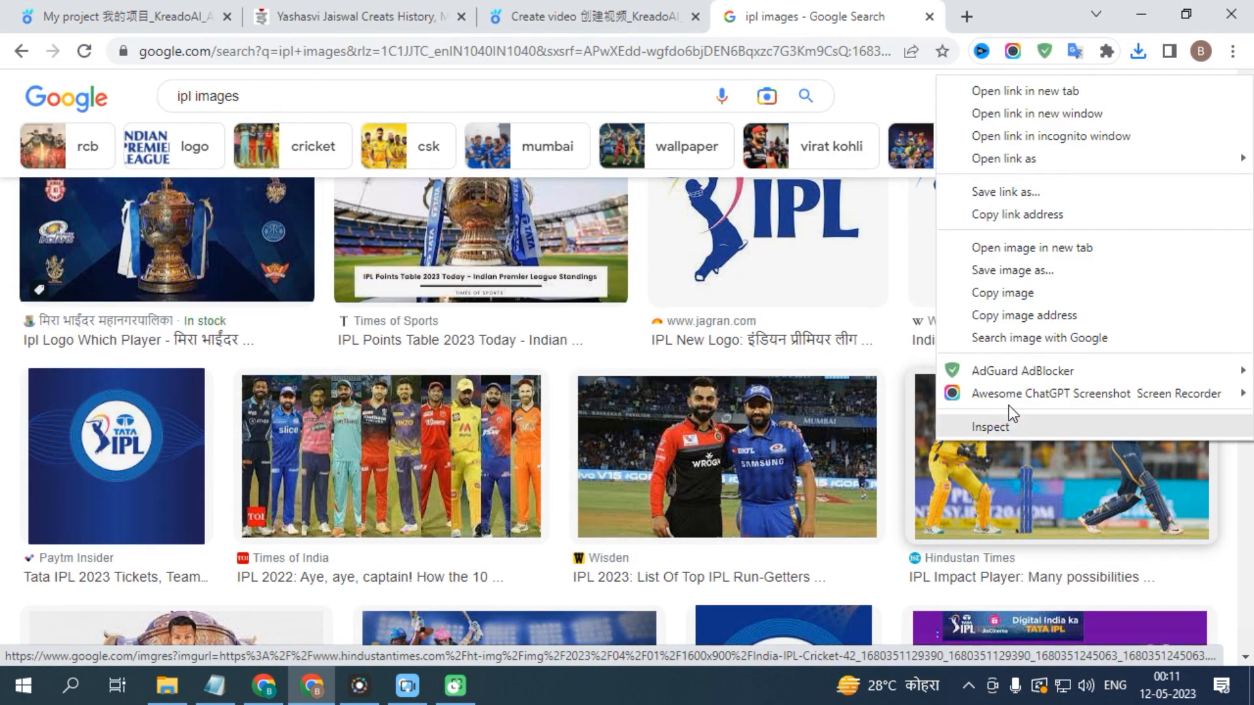
pyautogui.click(1004, 271)
pyautogui.click(488, 464)
# Switch to Movavi Video Suite and import the three newly saved IPL images together into the media bin.
pyautogui.click(408, 687)
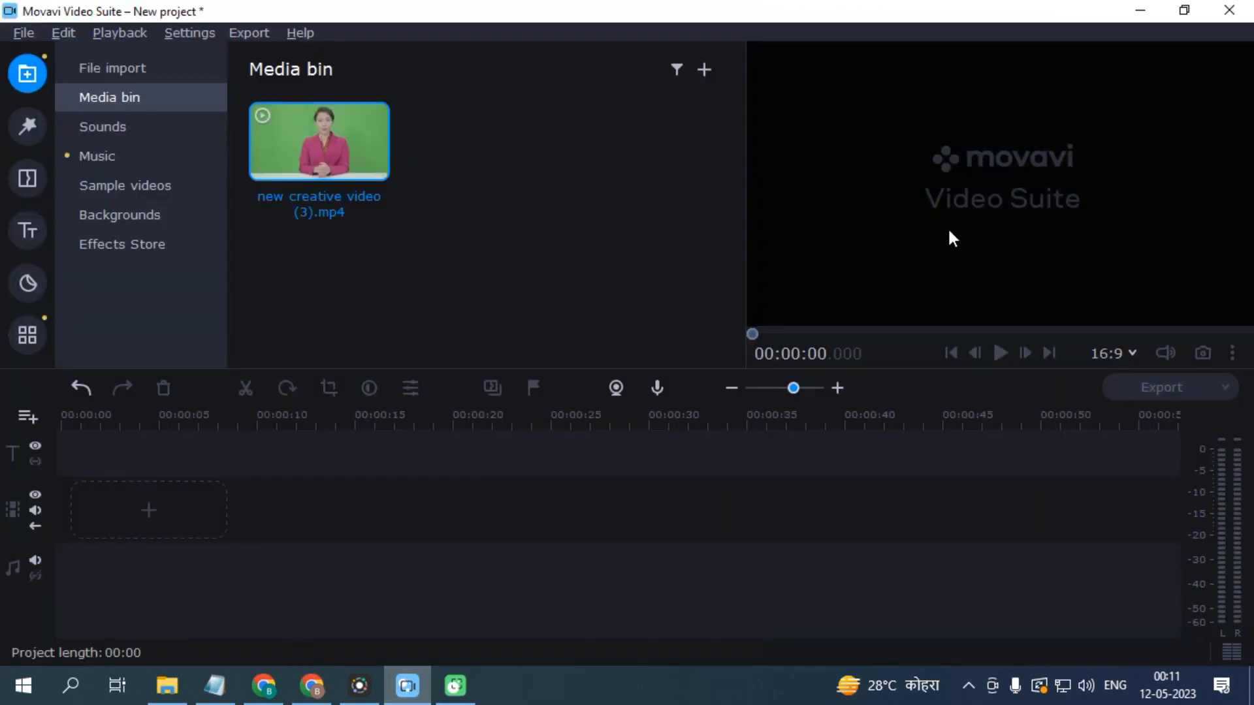
pyautogui.click(92, 72)
pyautogui.click(502, 178)
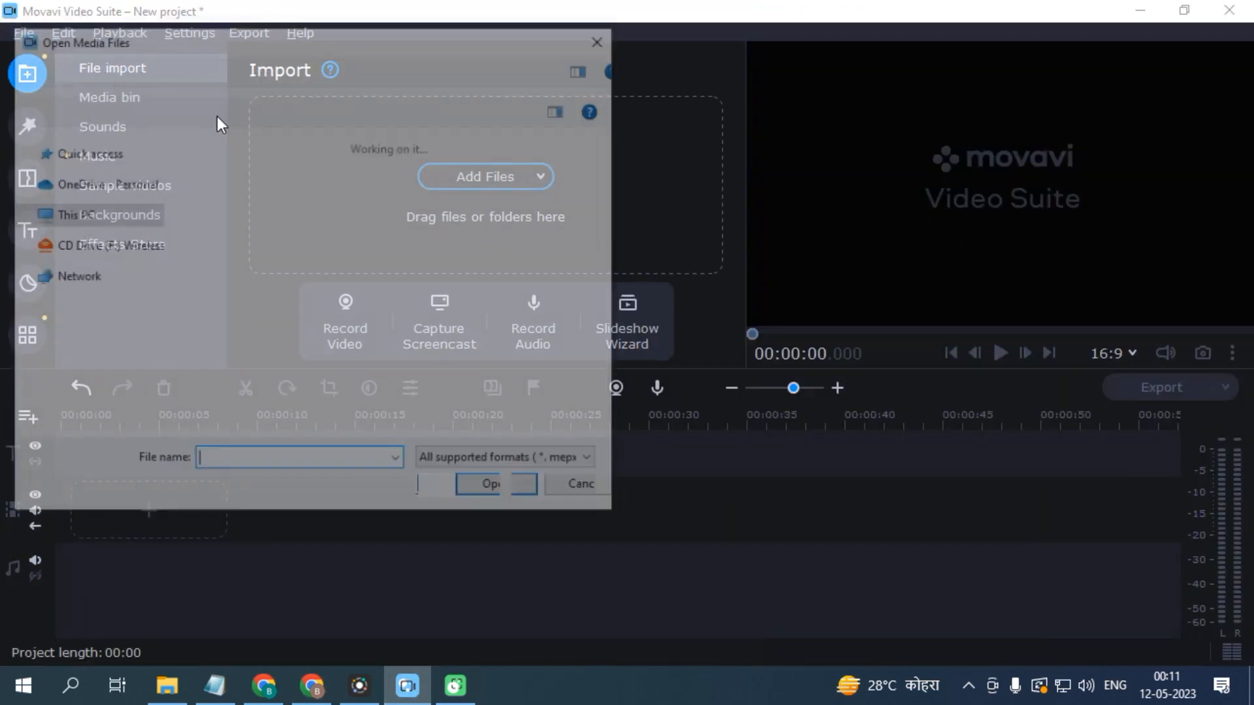
pyautogui.click(230, 175)
pyautogui.hotkey('shift', 'Right')
pyautogui.hotkey('shift', 'Right')
pyautogui.press('Return')
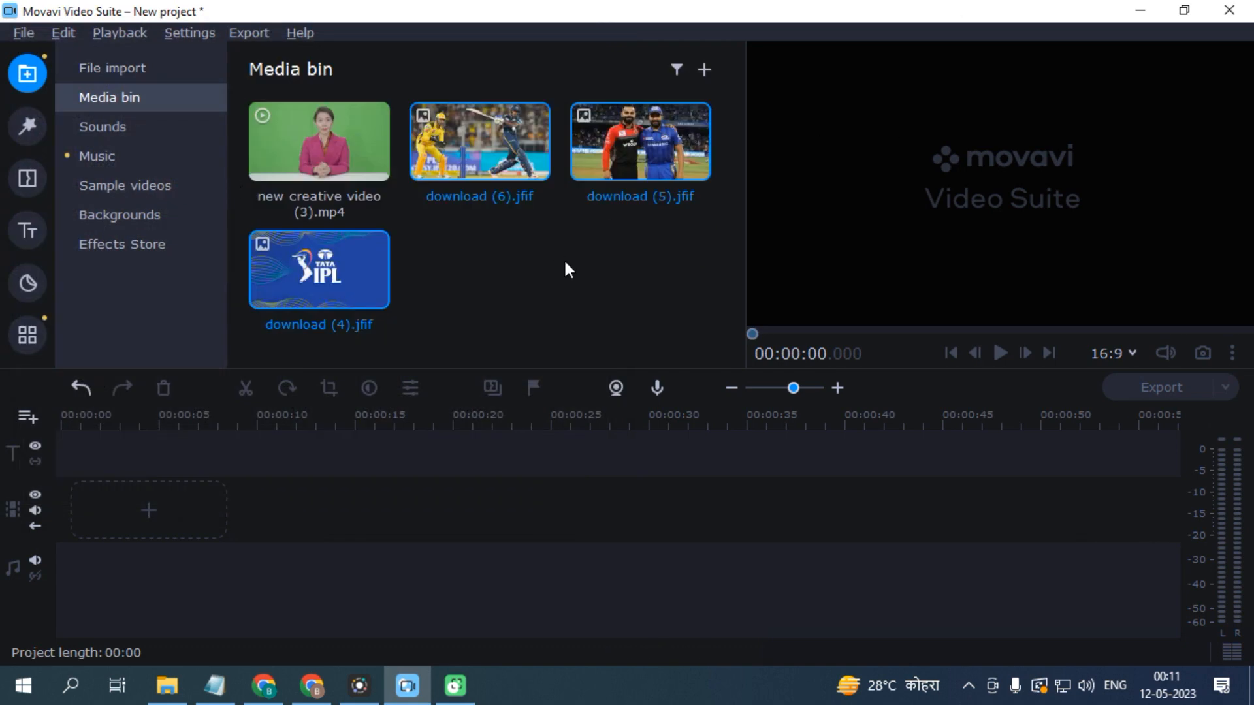
# Place the presenter clip on the timeline with the three IPL images beneath it, extended end to end to match its full length.
pyautogui.moveTo(358, 197); pyautogui.dragTo(69, 468)
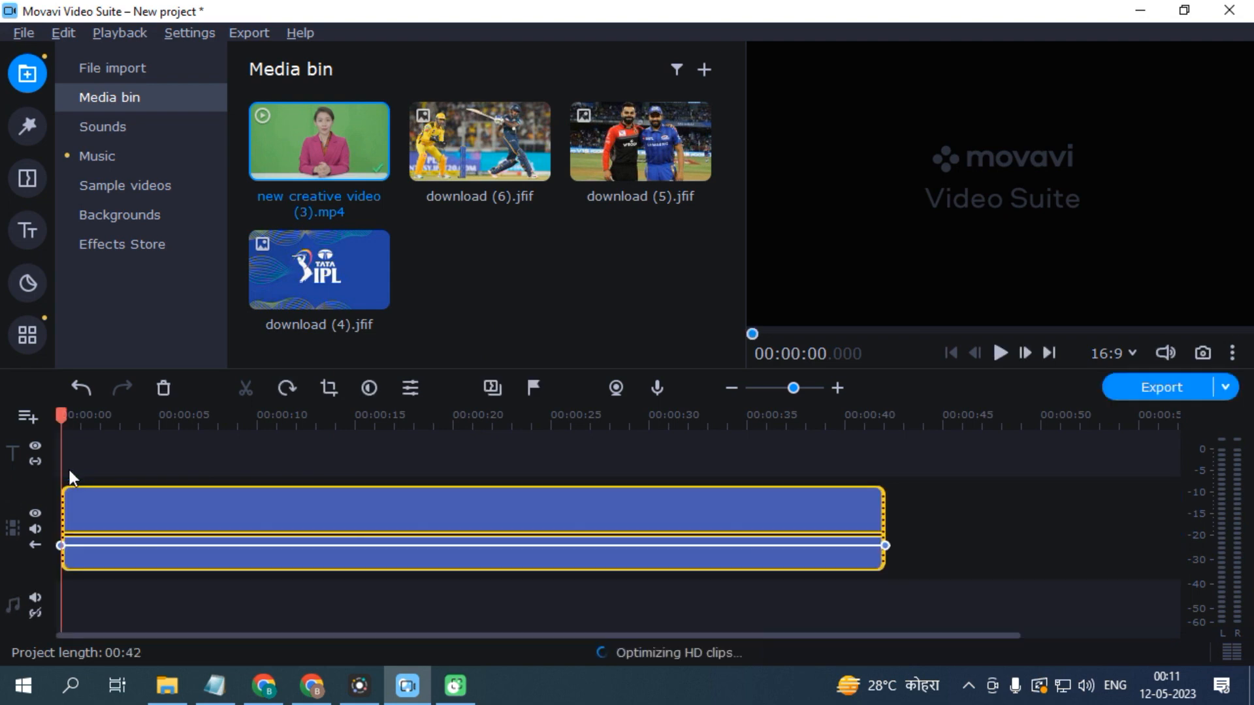
pyautogui.moveTo(469, 148); pyautogui.dragTo(69, 586)
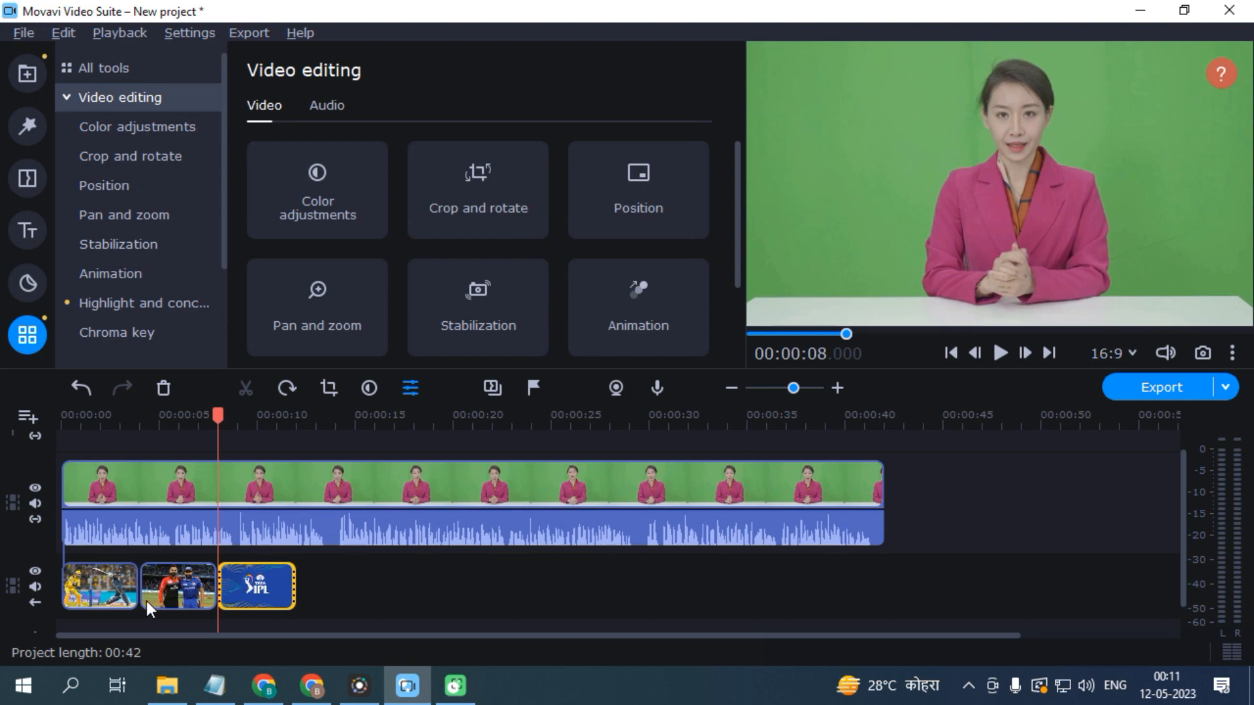
pyautogui.click(118, 584)
pyautogui.moveTo(137, 590); pyautogui.dragTo(450, 594)
pyautogui.click(499, 606)
pyautogui.moveTo(526, 587); pyautogui.dragTo(702, 588)
pyautogui.moveTo(782, 588); pyautogui.dragTo(883, 585)
# Apply a chroma key to the presenter clip, picking the green background as the colour to make transparent.
pyautogui.click(330, 491)
pyautogui.click(136, 490)
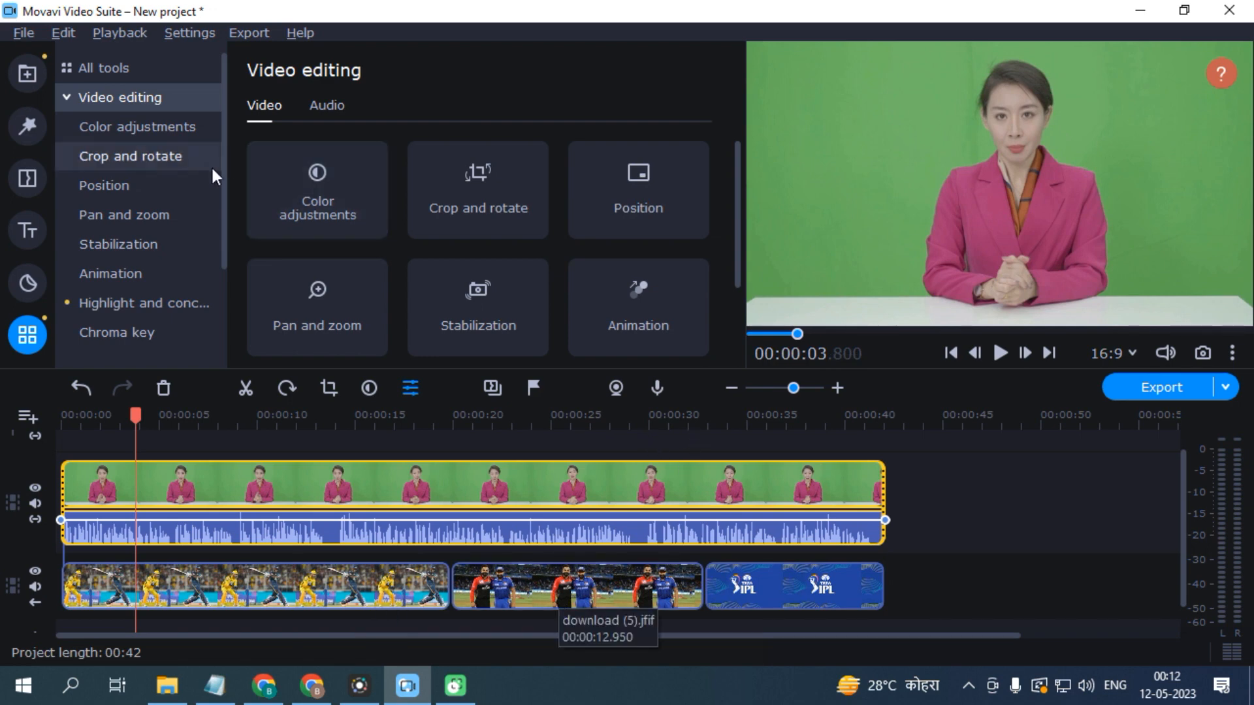
pyautogui.click(145, 332)
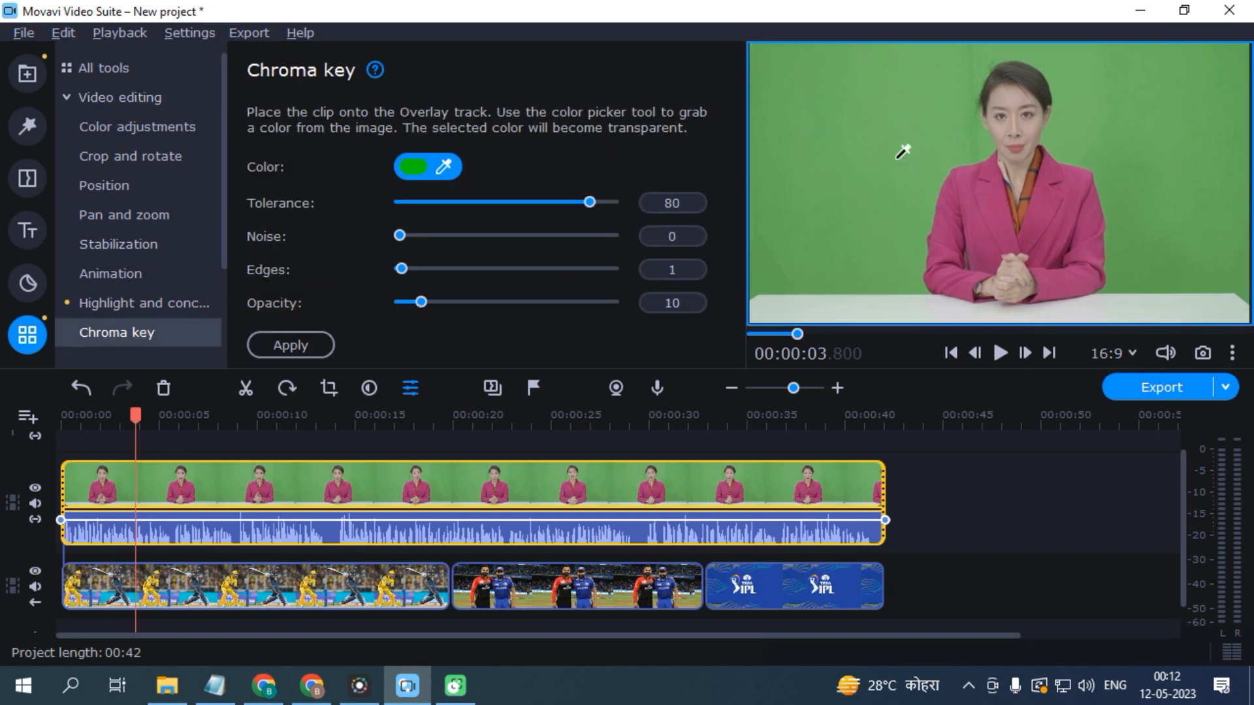
pyautogui.click(859, 147)
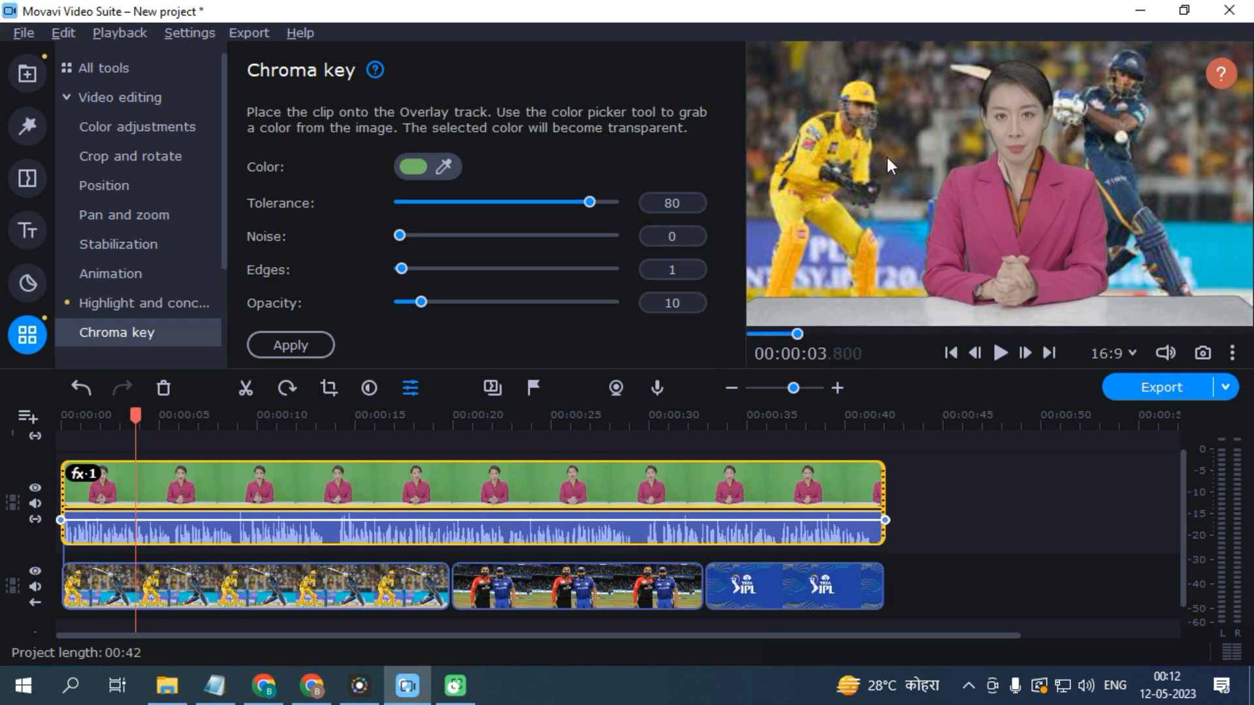
# Play the project from the start and scrub through the first image section to check the presenter over the cricket background.
pyautogui.moveTo(135, 416); pyautogui.dragTo(2, 431)
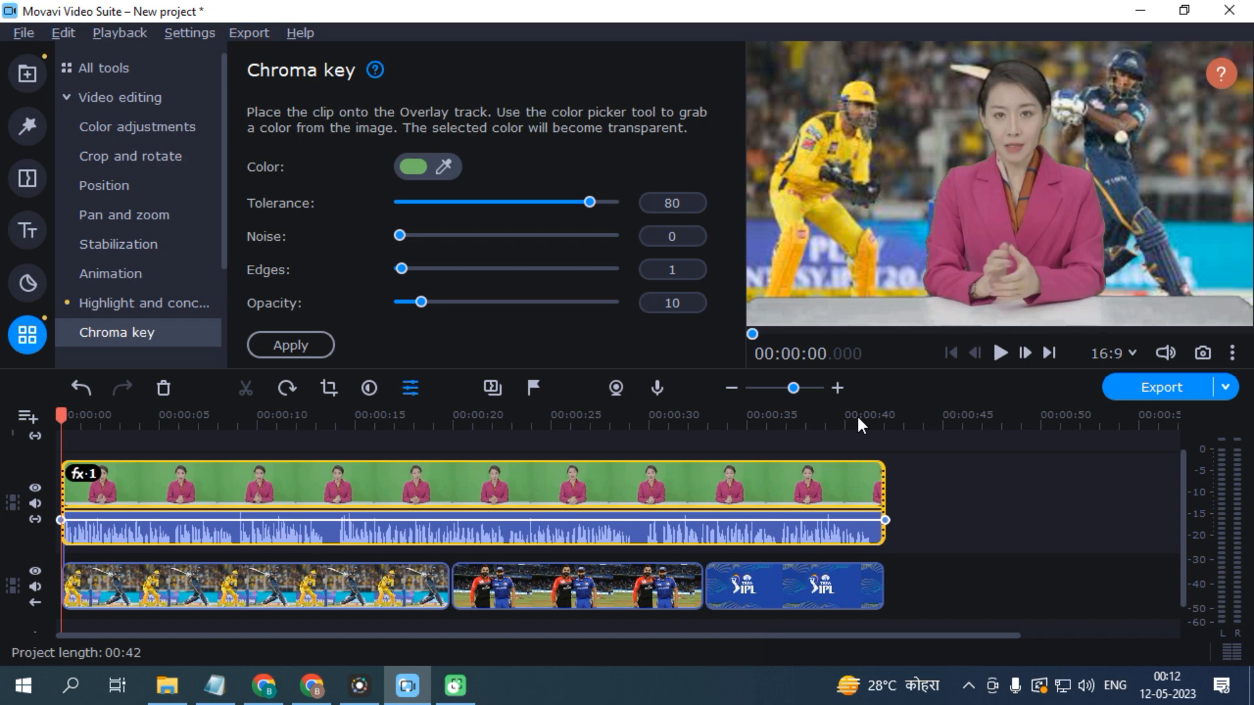
pyautogui.click(998, 353)
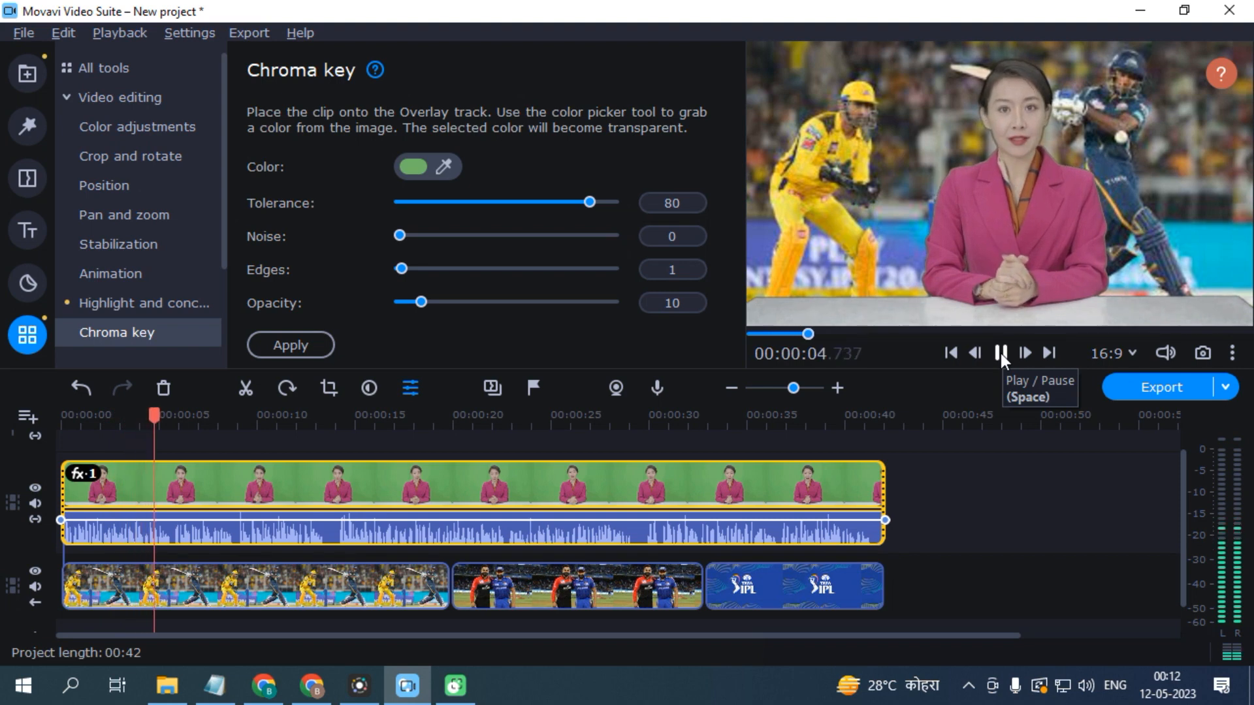
pyautogui.click(1001, 352)
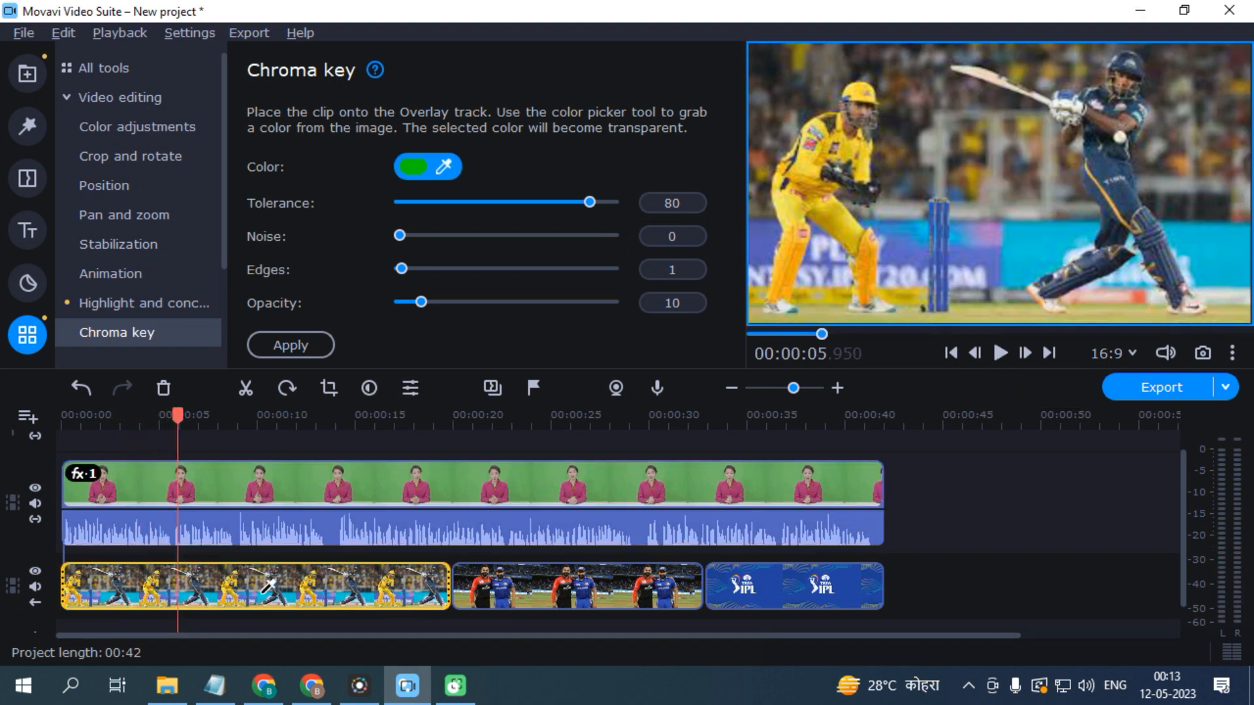
pyautogui.click(173, 416)
pyautogui.click(181, 592)
pyautogui.moveTo(180, 423); pyautogui.dragTo(234, 518)
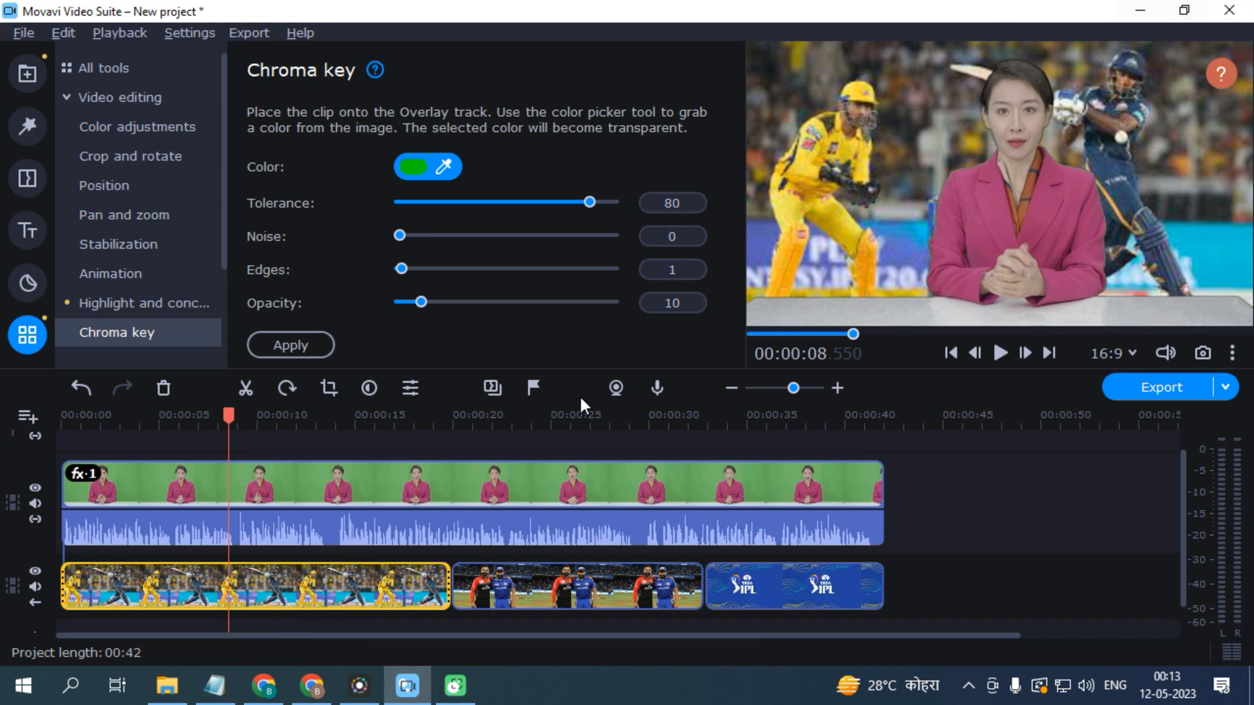
pyautogui.click(295, 588)
pyautogui.moveTo(299, 421); pyautogui.dragTo(188, 422)
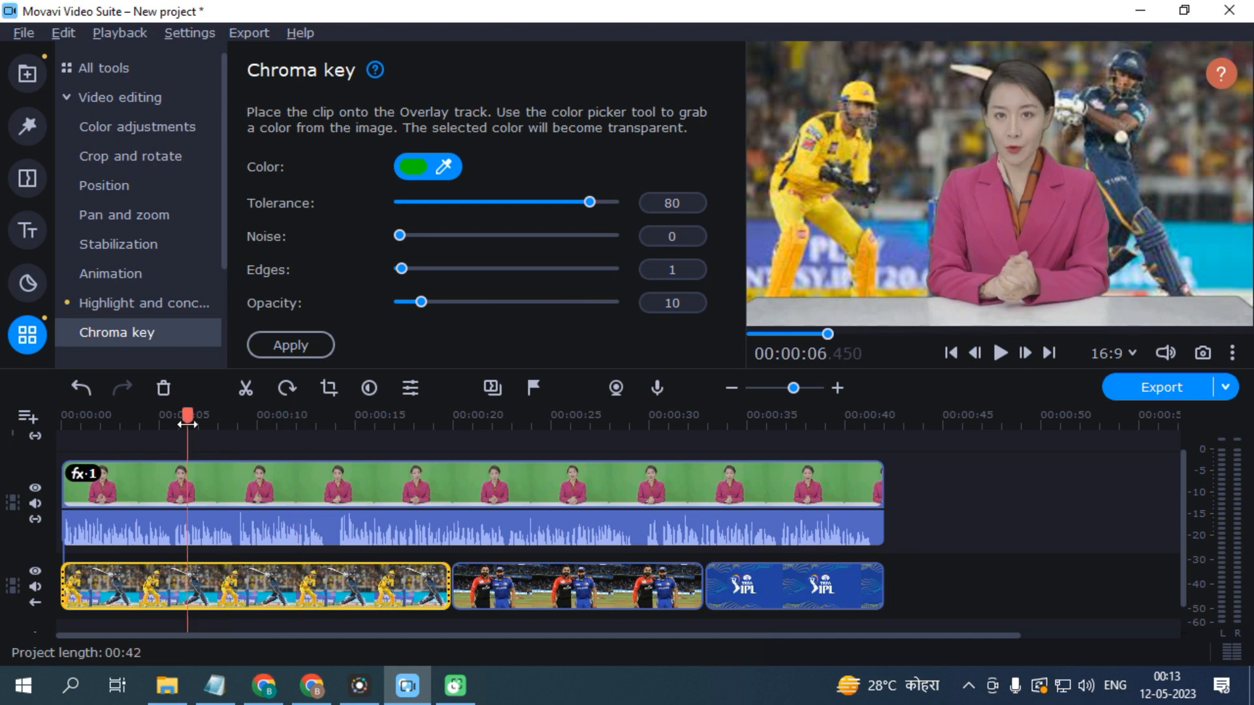
pyautogui.click(217, 589)
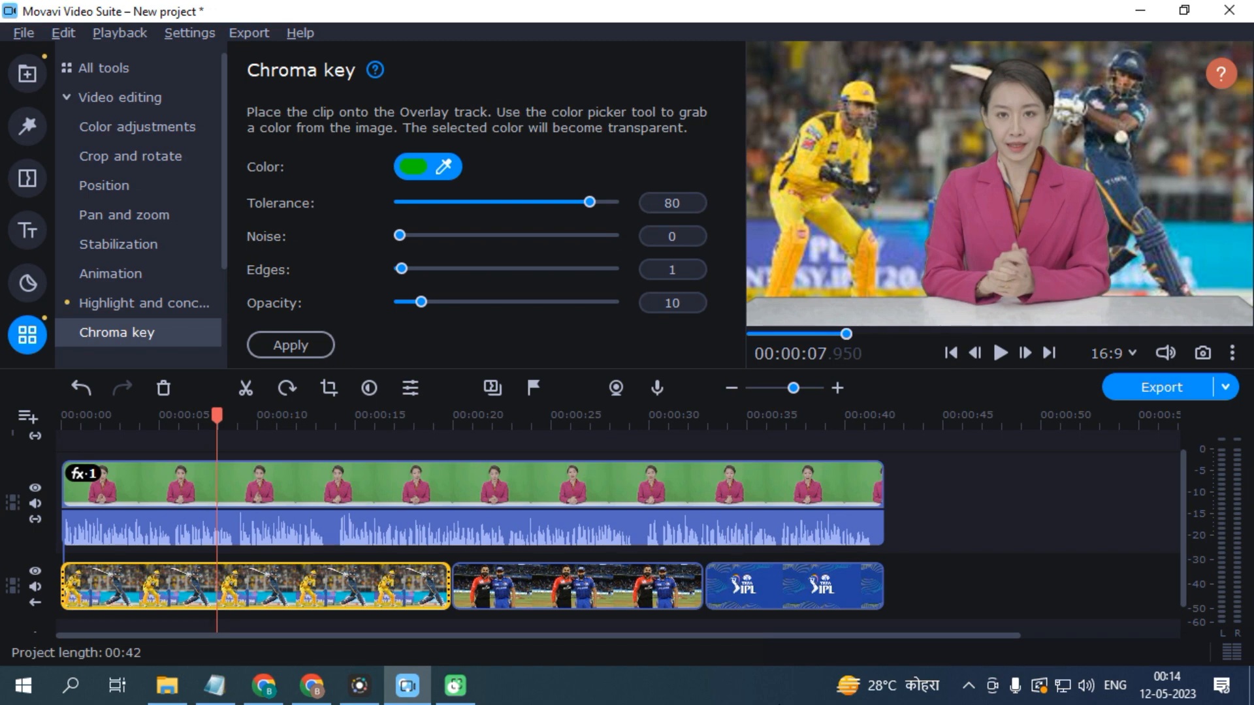
# Export the project as an MP4 in High quality to E:\MOVAVI.
pyautogui.click(1143, 390)
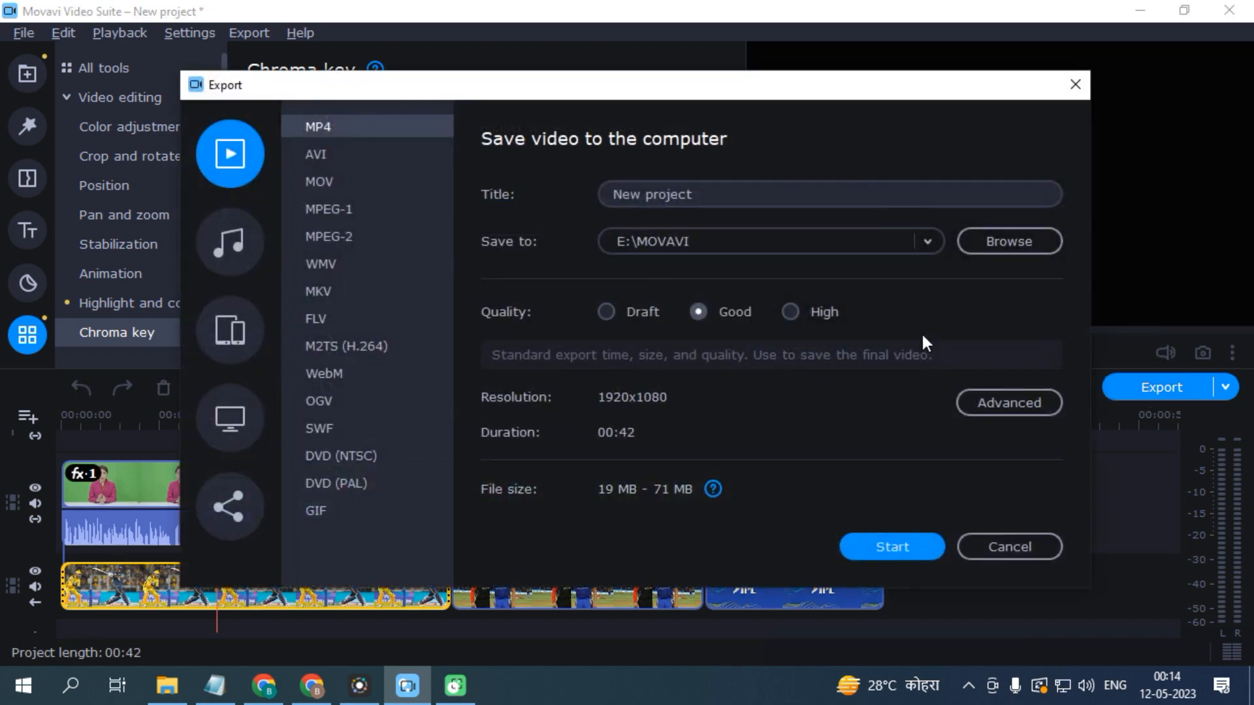
pyautogui.click(791, 312)
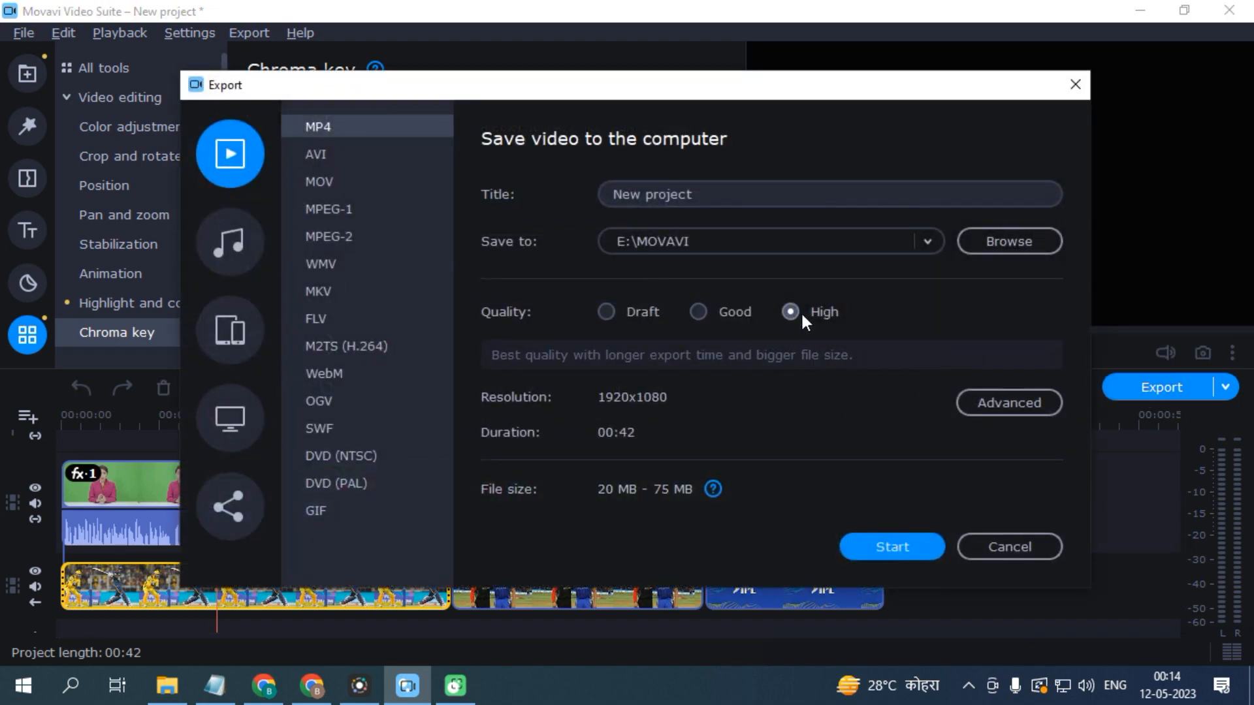
pyautogui.click(906, 544)
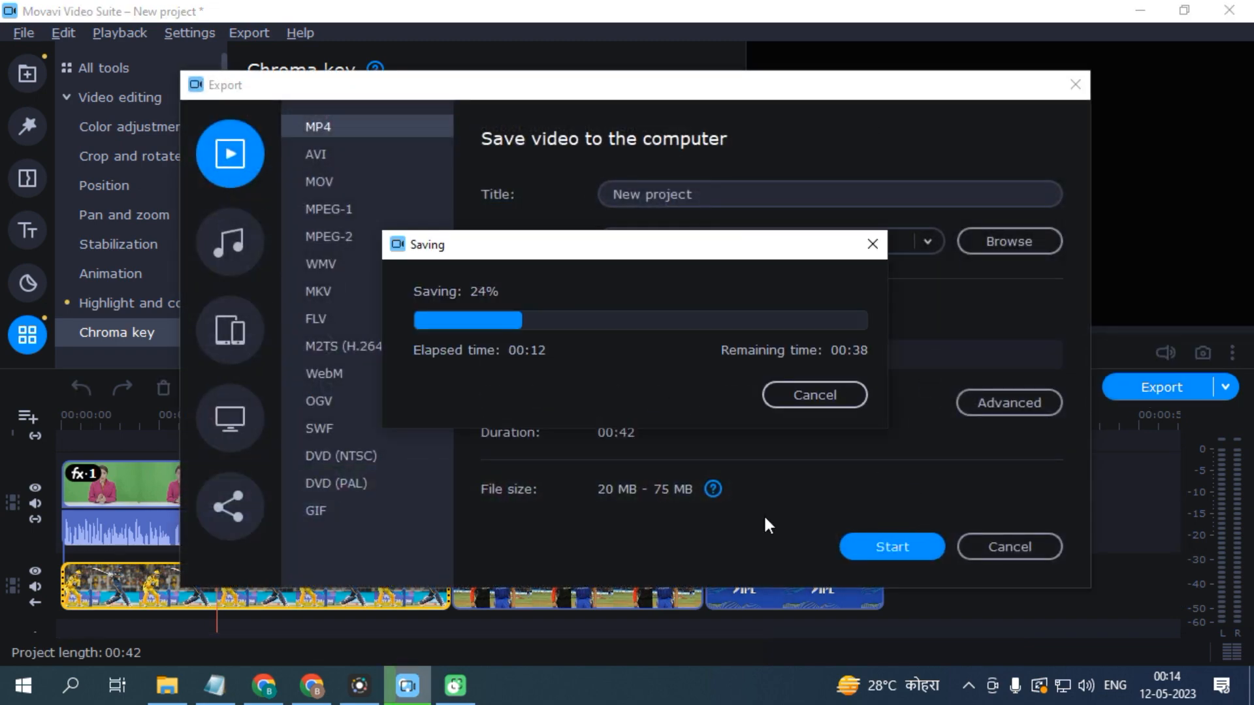